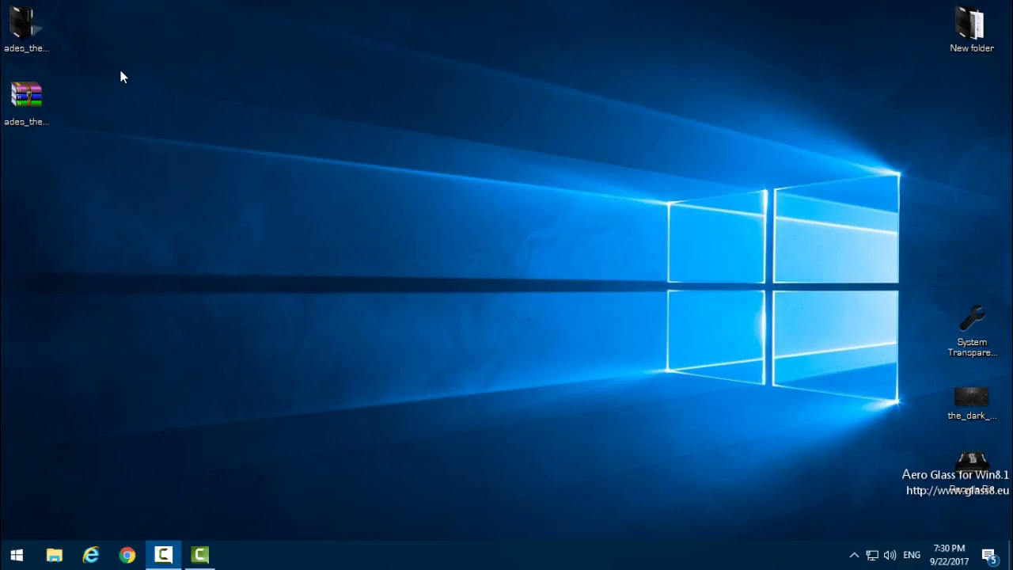
# Step: Select the downloaded theme archive and refresh the desktop twice
pyautogui.click(26, 96)
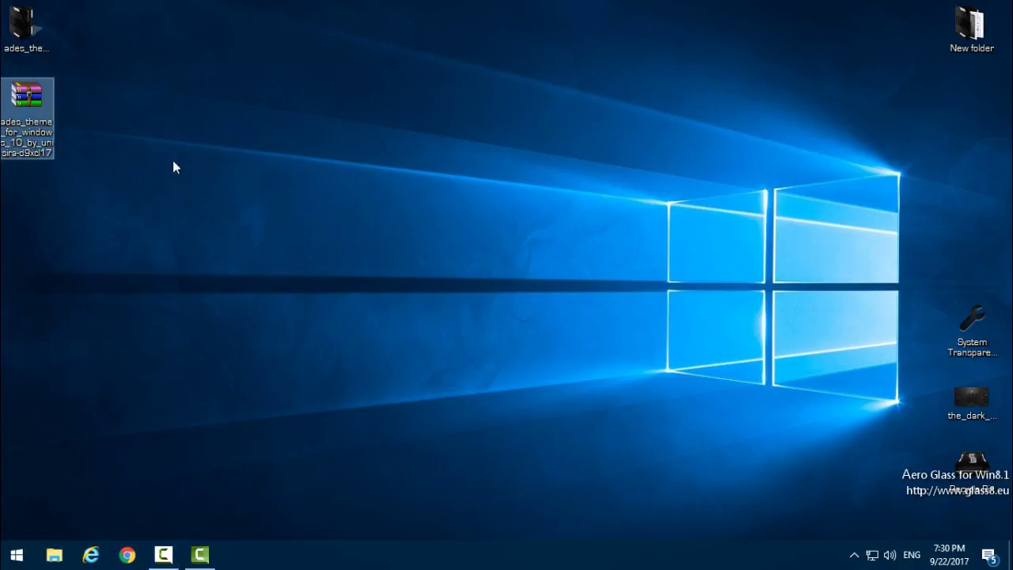
pyautogui.rightClick(284, 151)
pyautogui.click(373, 214)
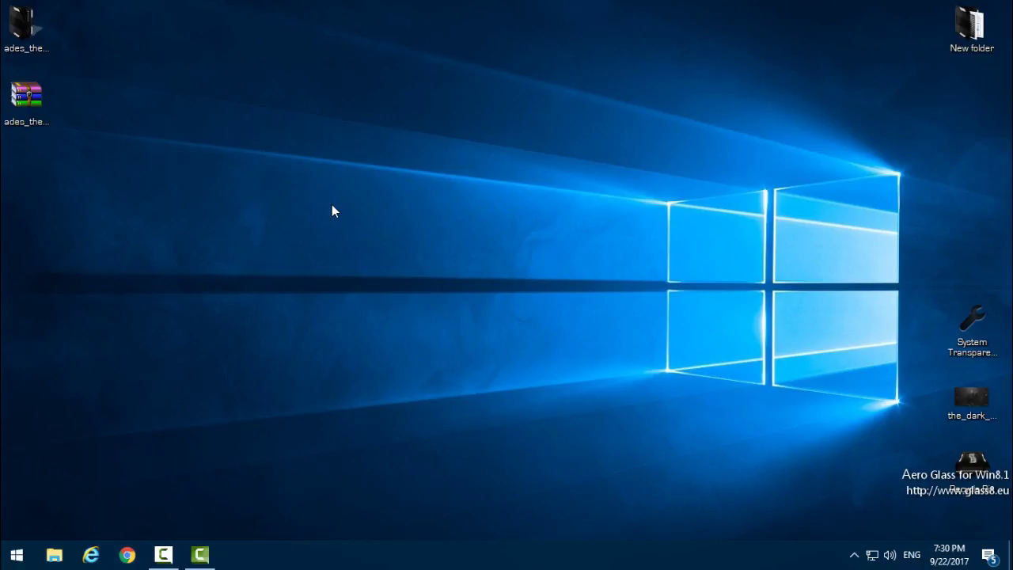
pyautogui.rightClick(332, 204)
pyautogui.click(337, 212)
# Step: Open the extracted ades_theme folder, then its Ades VS Windows 10 folder
pyautogui.click(33, 85)
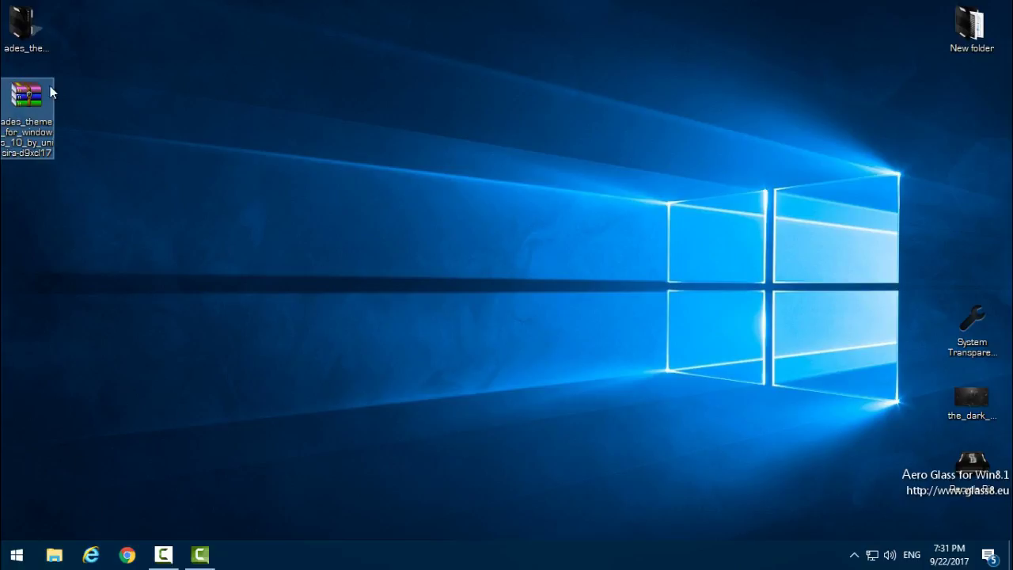
pyautogui.doubleClick(24, 48)
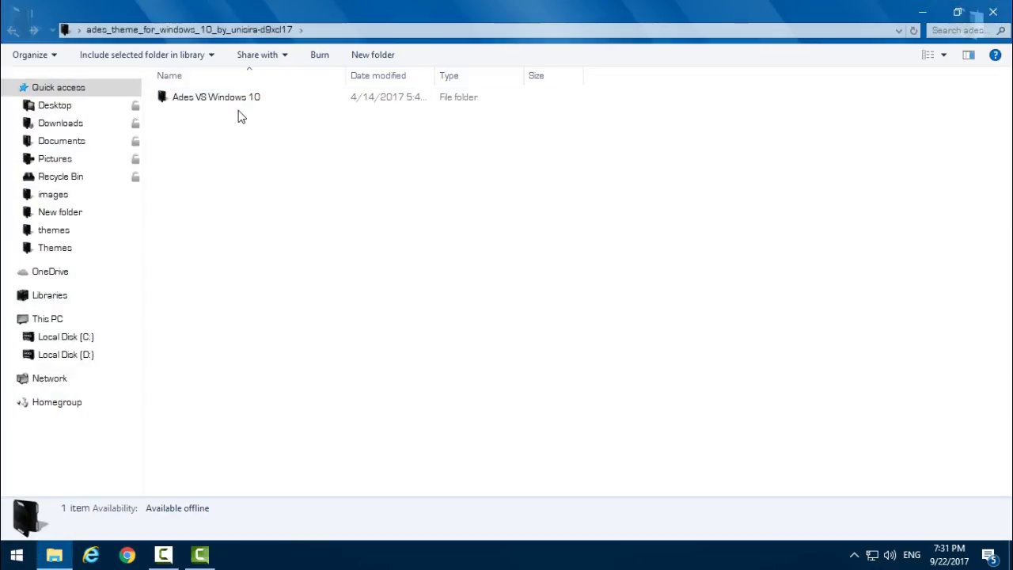
pyautogui.click(240, 107)
pyautogui.doubleClick(239, 107)
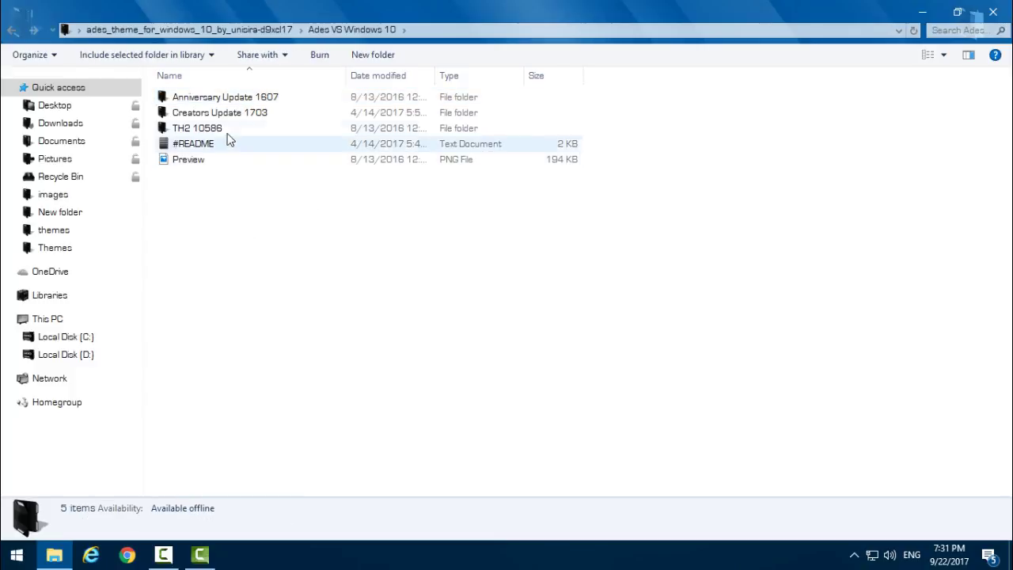
# Step: Browse the version folders: TH2 10586, Creators Update 1703 and Anniversary Update 1607
pyautogui.click(261, 129)
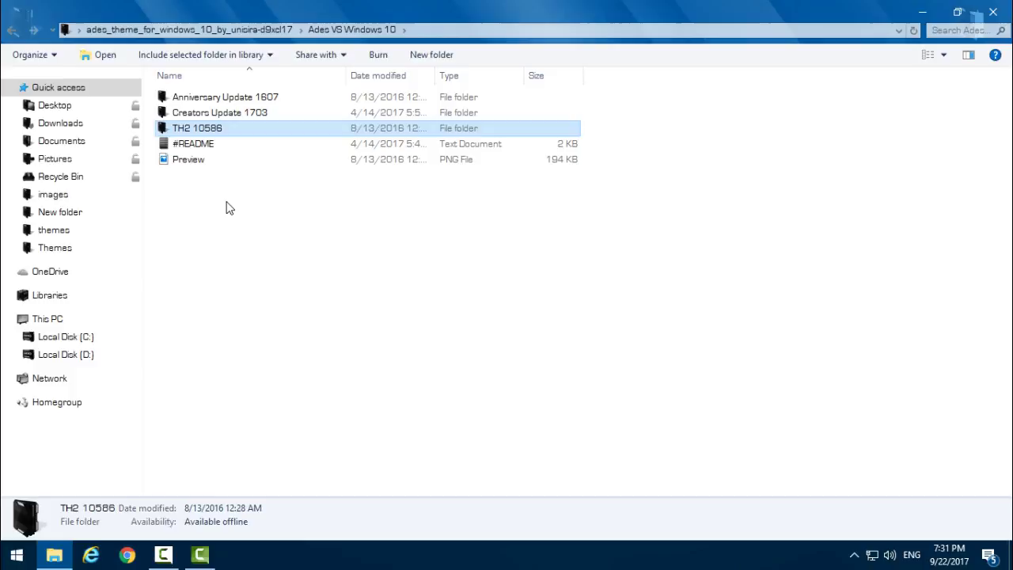
pyautogui.click(228, 204)
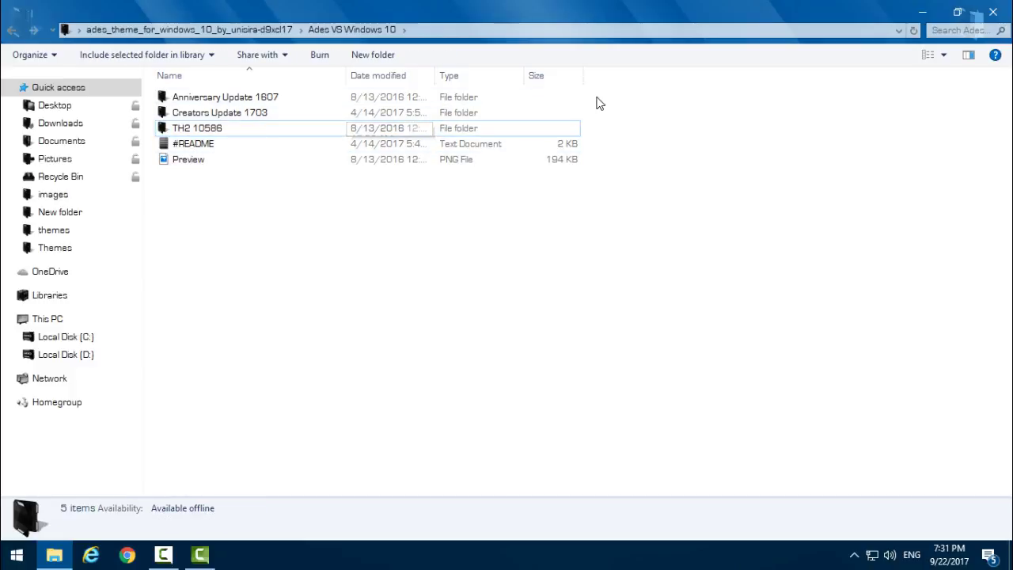
pyautogui.moveTo(597, 98); pyautogui.dragTo(428, 133)
pyautogui.click(274, 229)
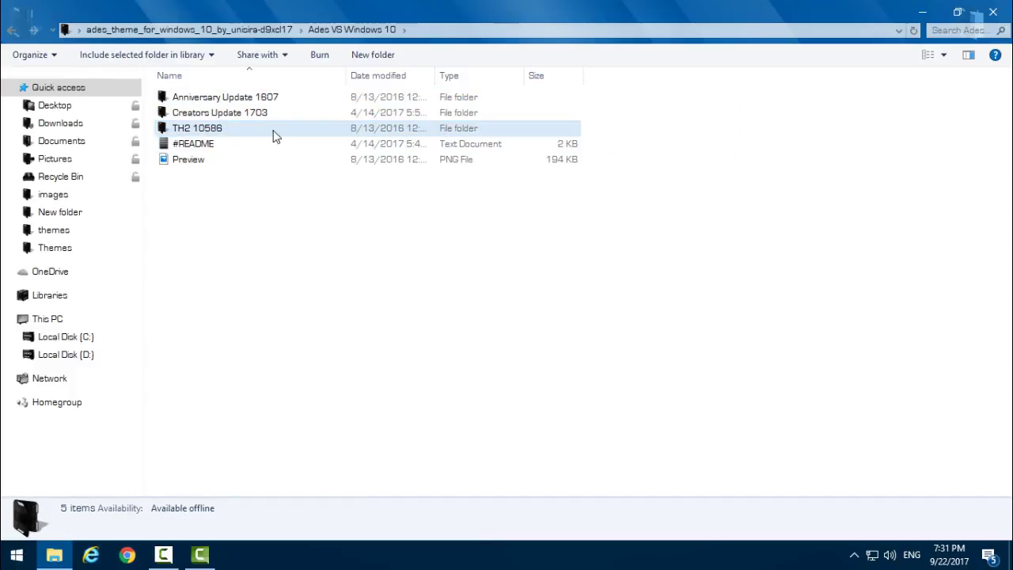
pyautogui.click(222, 115)
pyautogui.click(277, 97)
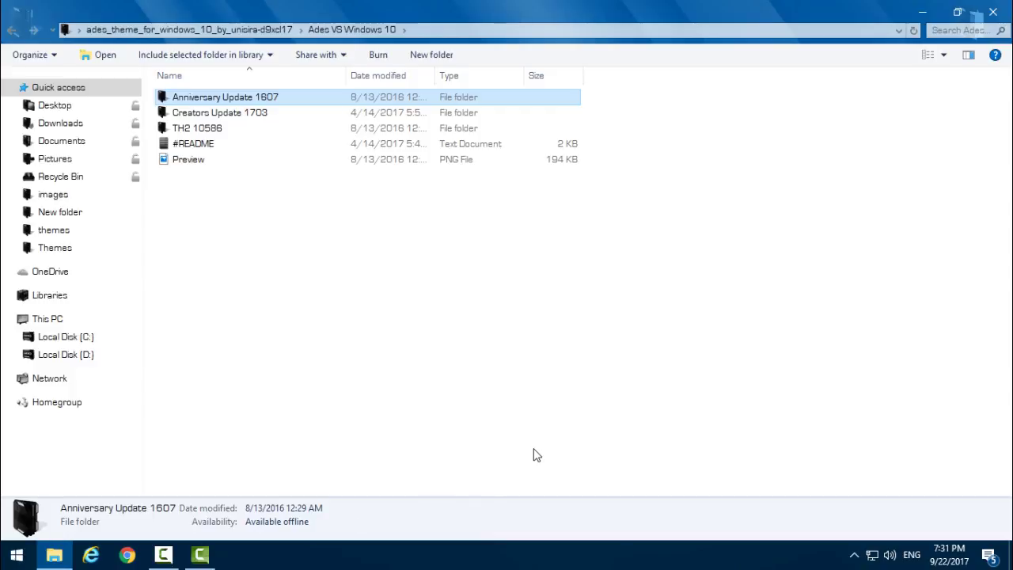
# Step: Copy the three Ades theme items from Creators Update 1703 > Themes
pyautogui.doubleClick(229, 117)
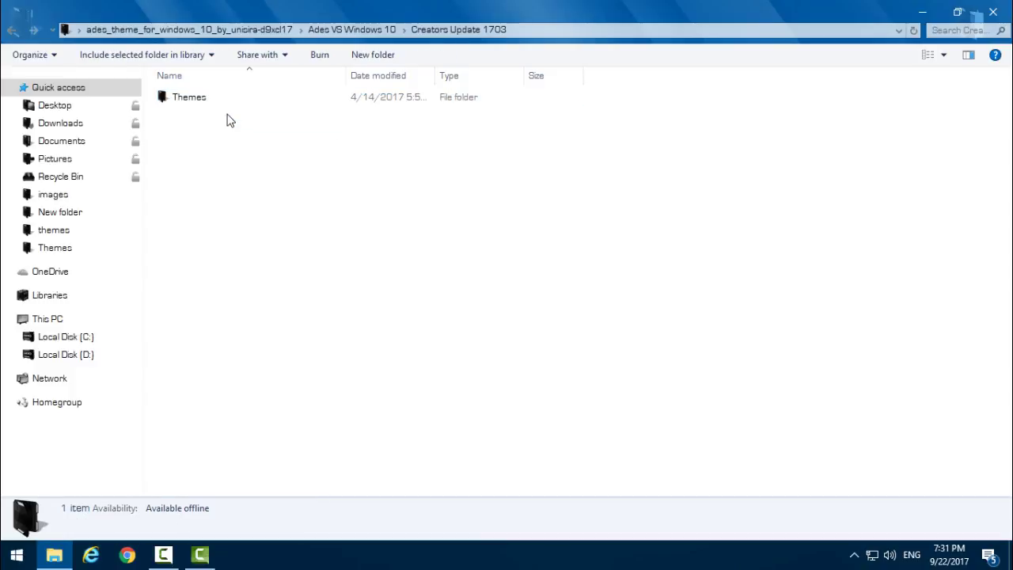
pyautogui.doubleClick(189, 101)
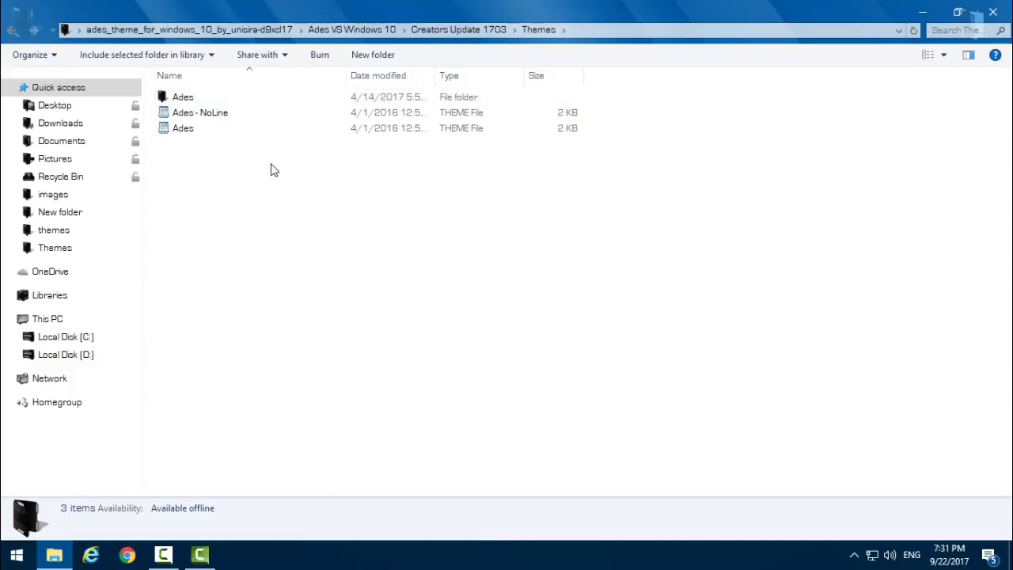
pyautogui.moveTo(271, 167); pyautogui.dragTo(178, 103)
pyautogui.rightClick(178, 103)
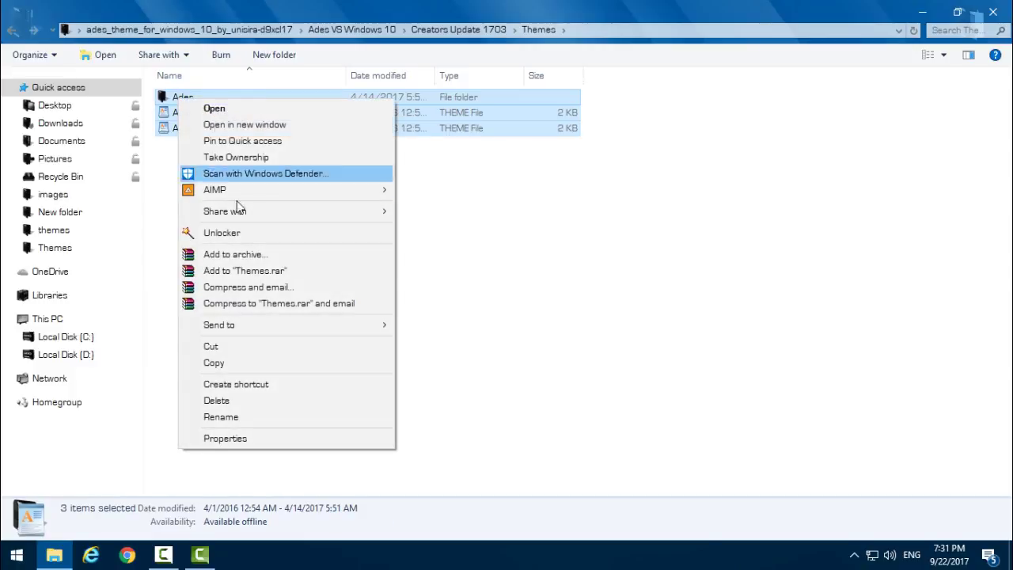
pyautogui.click(228, 367)
# Step: Paste the Ades items into C:\Windows\Resources\Themes
pyautogui.click(79, 327)
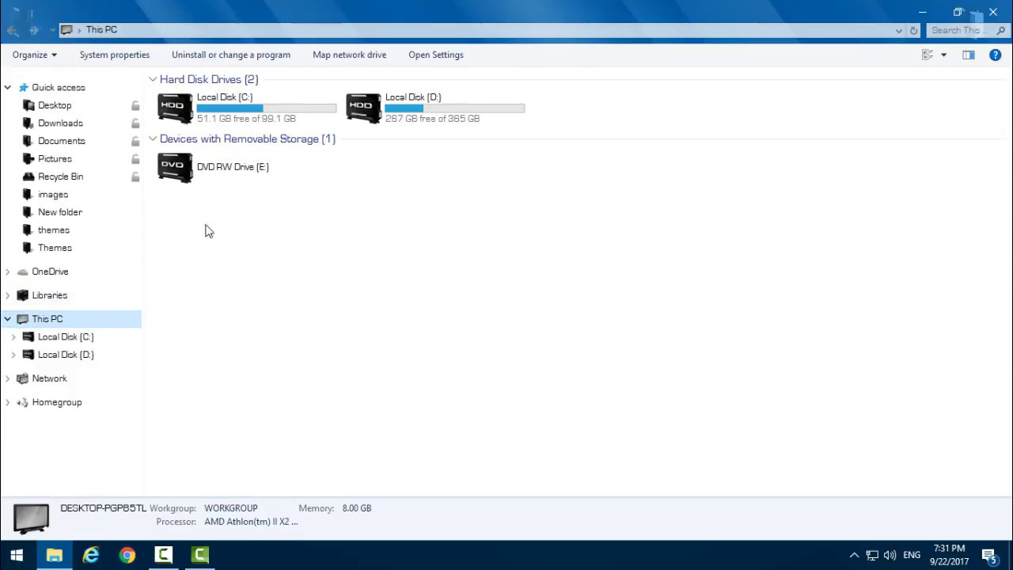
pyautogui.click(257, 119)
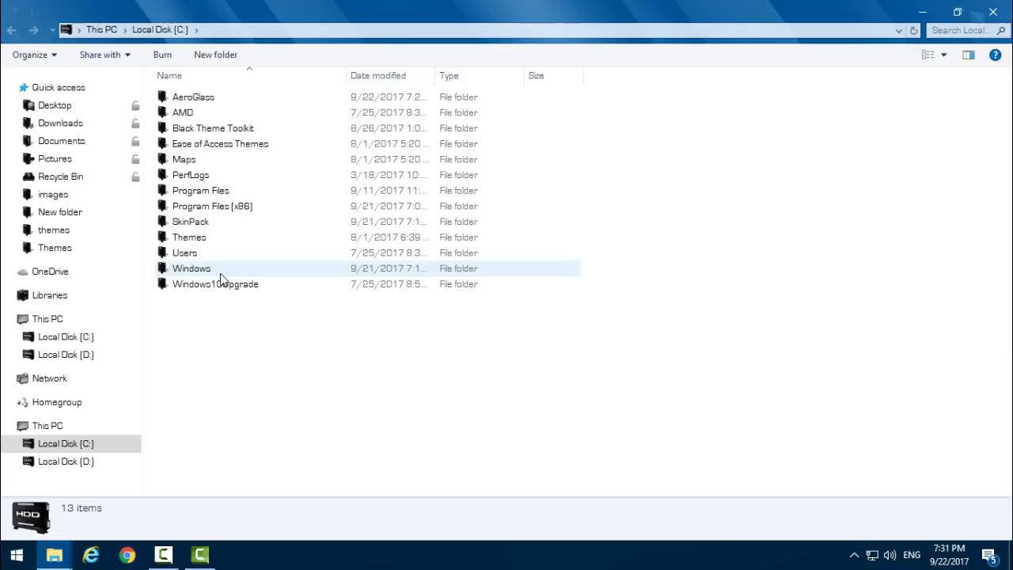
pyautogui.doubleClick(219, 272)
pyautogui.scroll(-14, 238, 143)
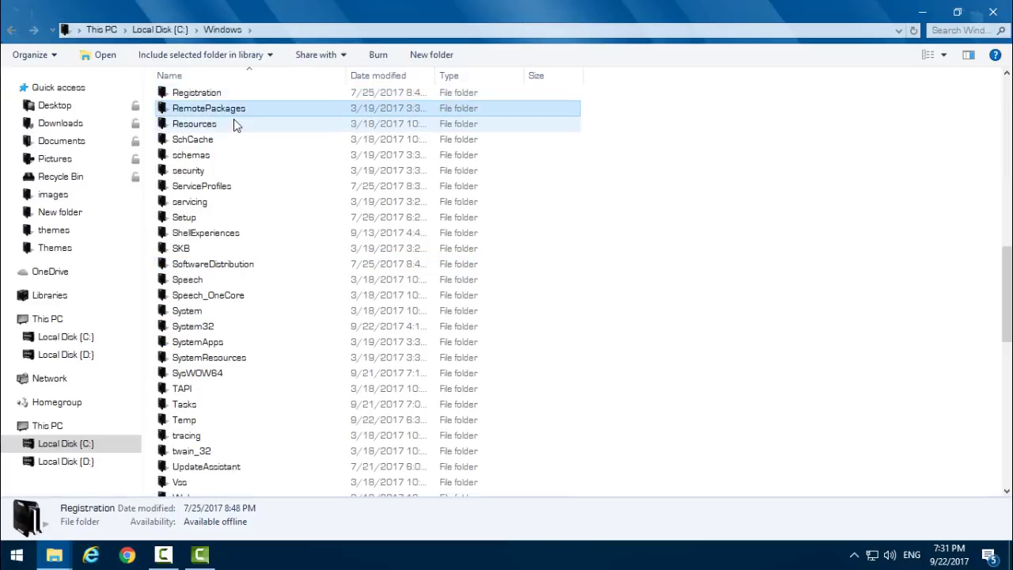
pyautogui.doubleClick(223, 128)
pyautogui.doubleClick(217, 128)
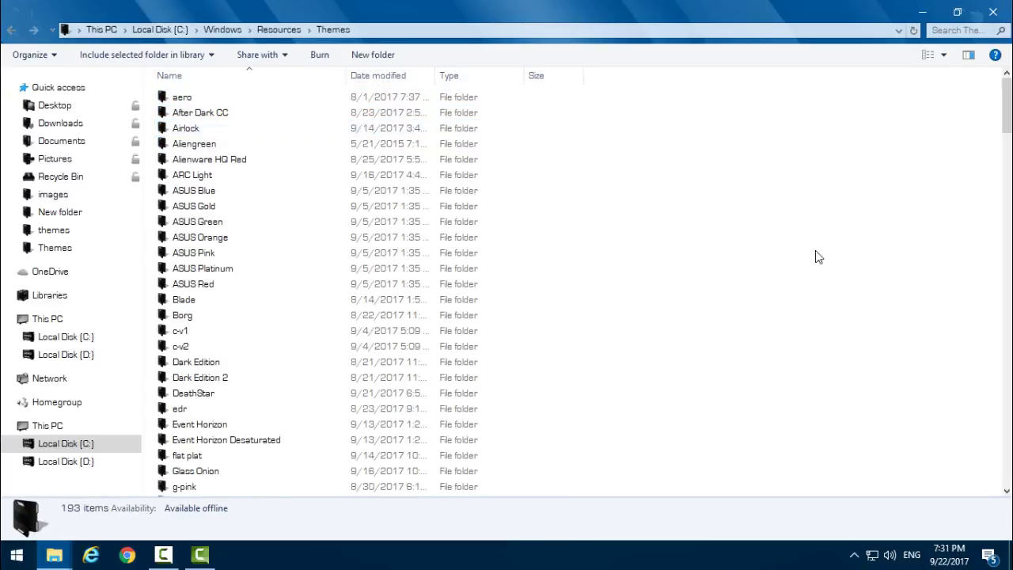
pyautogui.rightClick(790, 226)
pyautogui.click(826, 344)
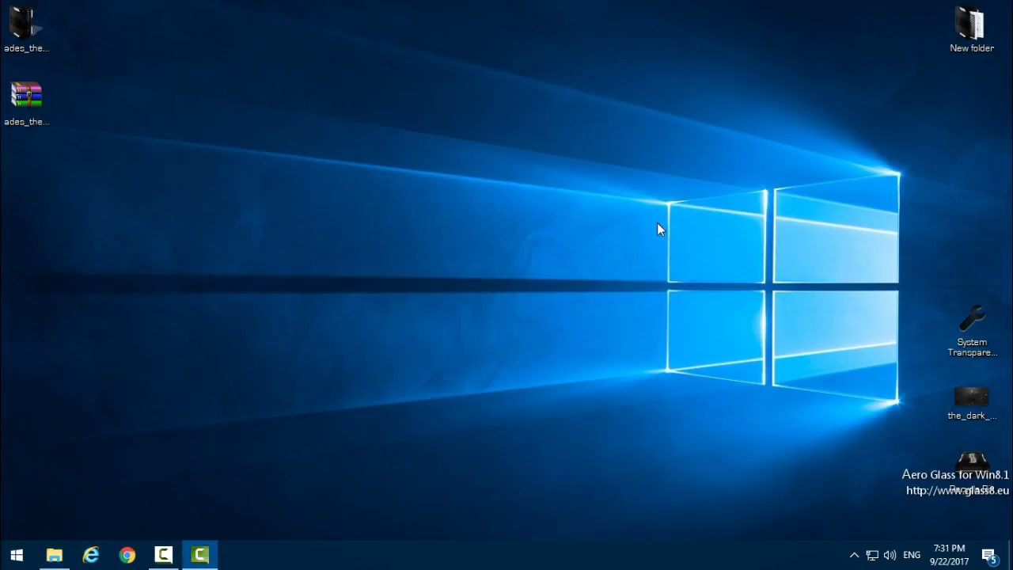
# Step: Apply the Ades theme from Personalize > Themes
pyautogui.rightClick(267, 225)
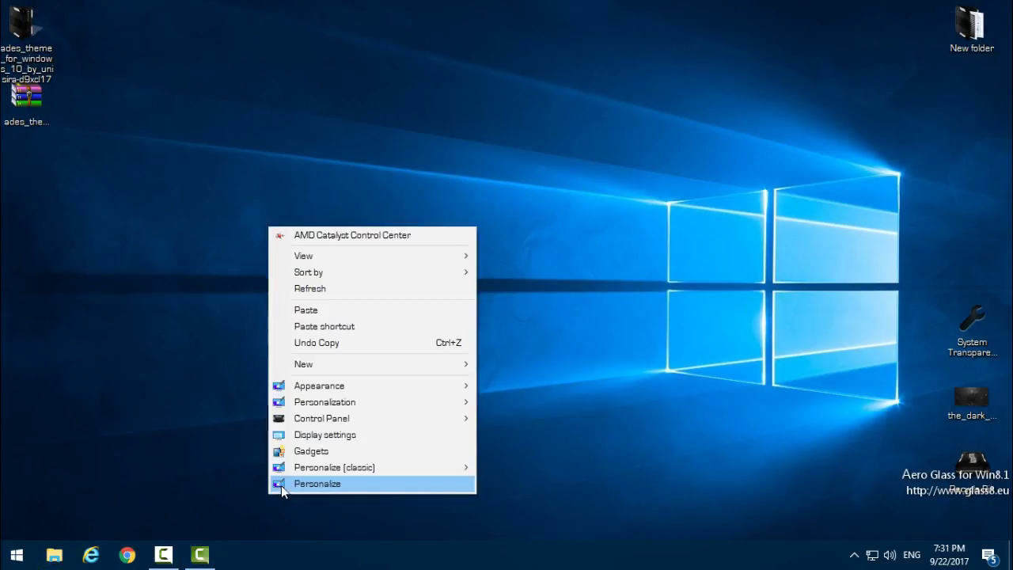
pyautogui.click(279, 484)
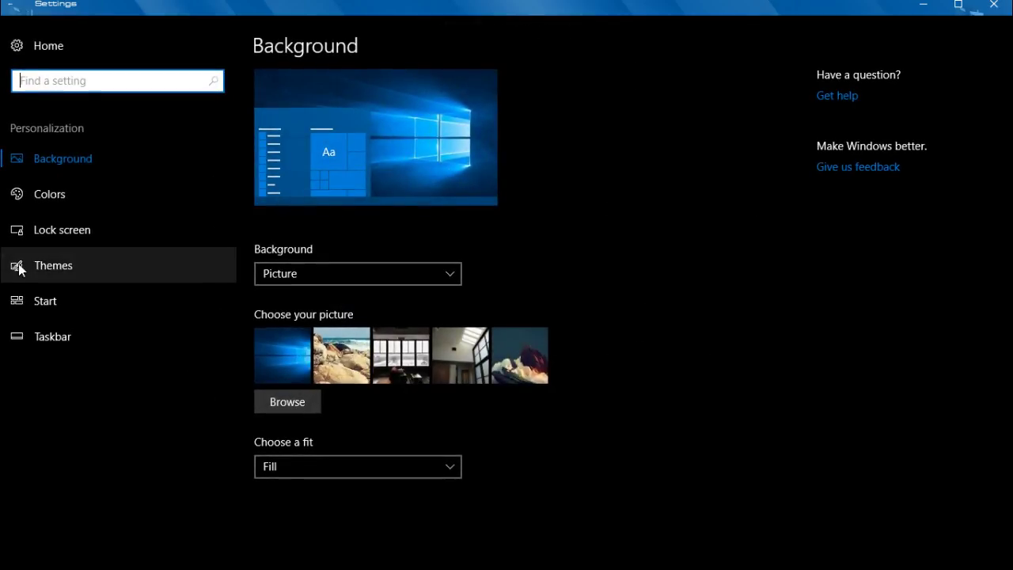
pyautogui.click(19, 266)
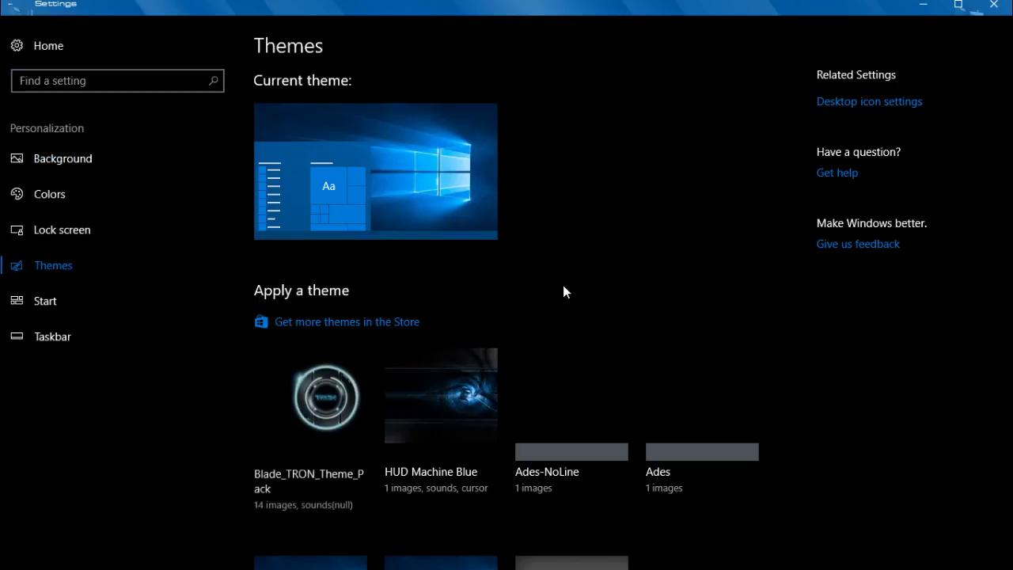
pyautogui.scroll(-5, 563, 291)
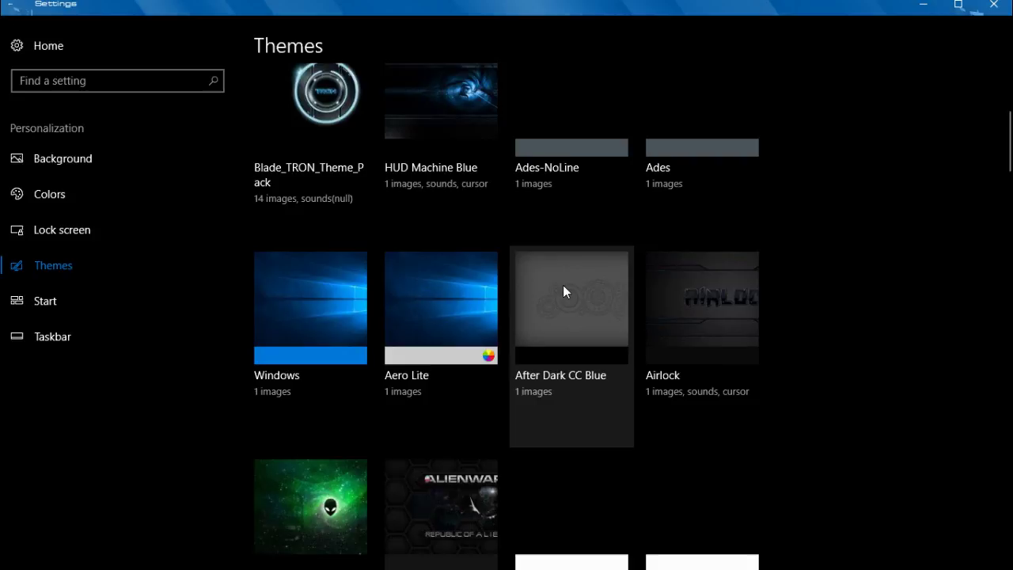
pyautogui.scroll(2, 564, 292)
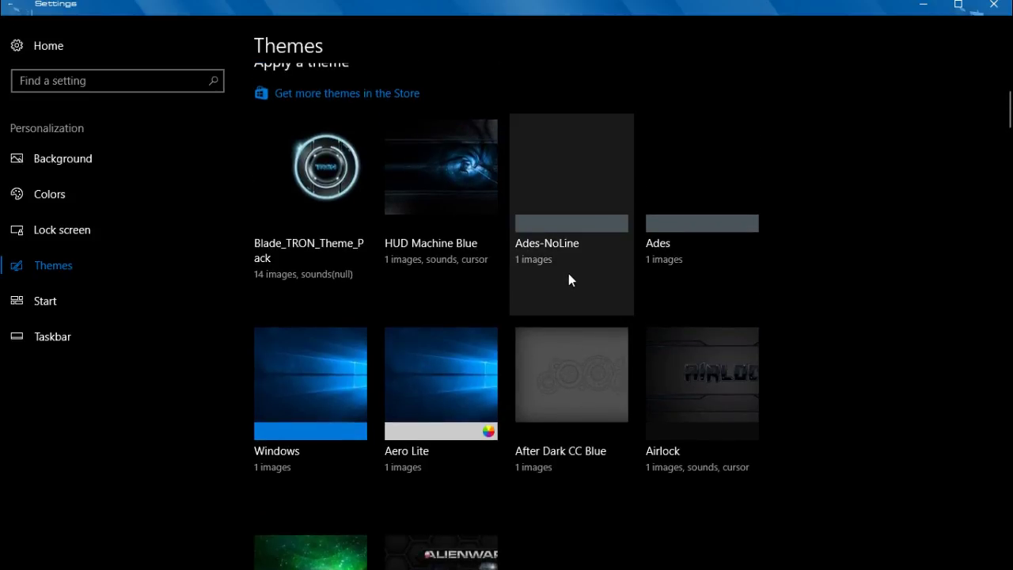
pyautogui.scroll(7, 864, 221)
pyautogui.scroll(-6, 840, 281)
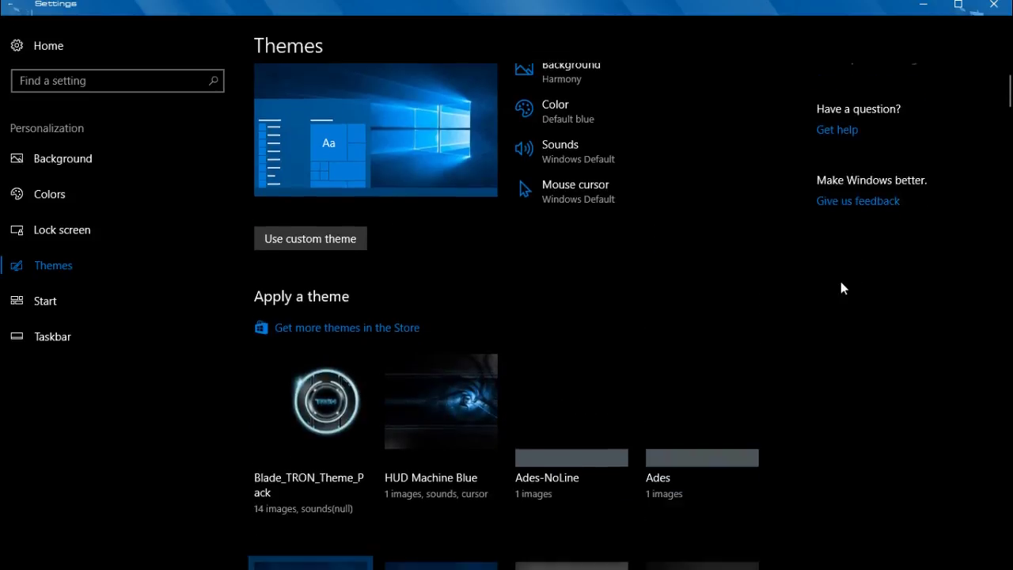
pyautogui.click(707, 248)
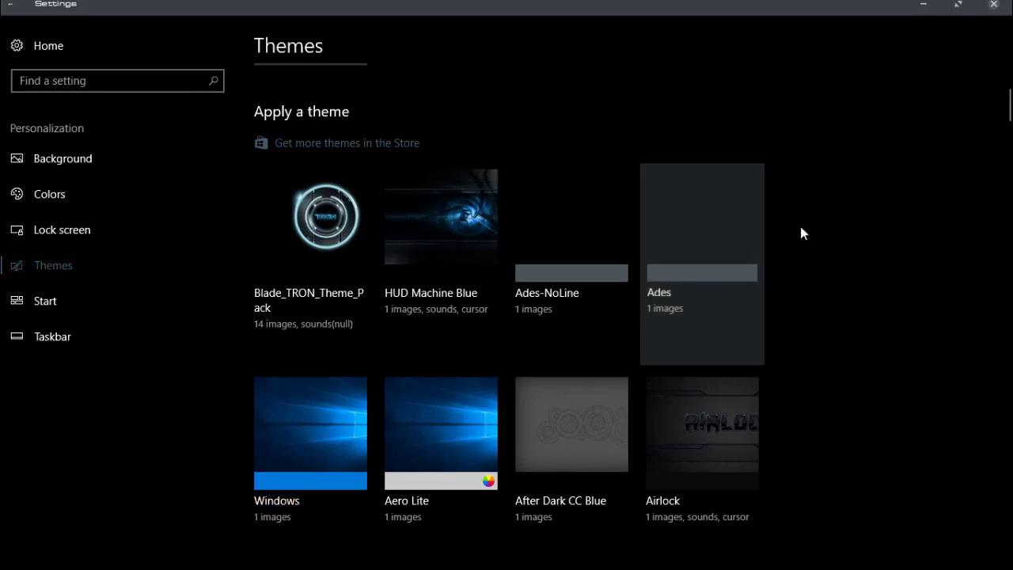
# Step: Minimize Settings and refresh the desktop
pyautogui.click(922, 8)
pyautogui.rightClick(313, 161)
pyautogui.click(353, 226)
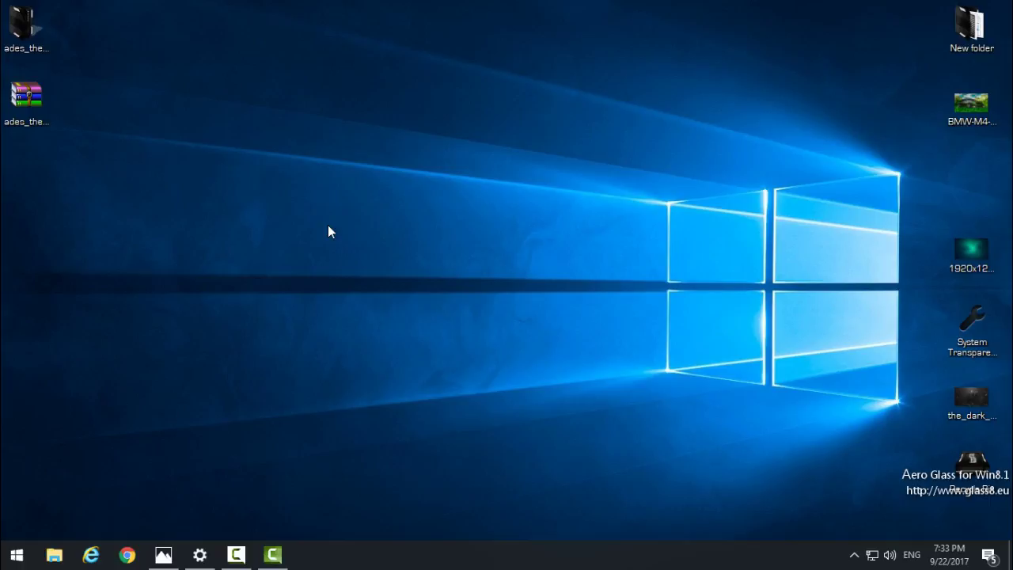
# Step: Refresh the desktop, then open a Quick access Explorer window, maximize it and close it
pyautogui.rightClick(146, 172)
pyautogui.click(182, 221)
pyautogui.click(52, 554)
pyautogui.moveTo(537, 10); pyautogui.dragTo(523, 91)
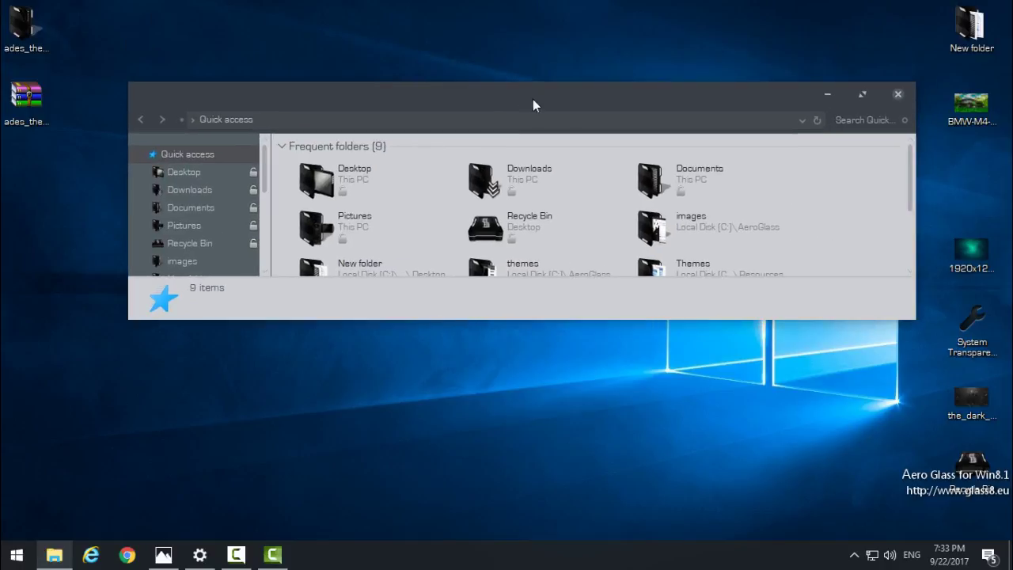
pyautogui.click(862, 98)
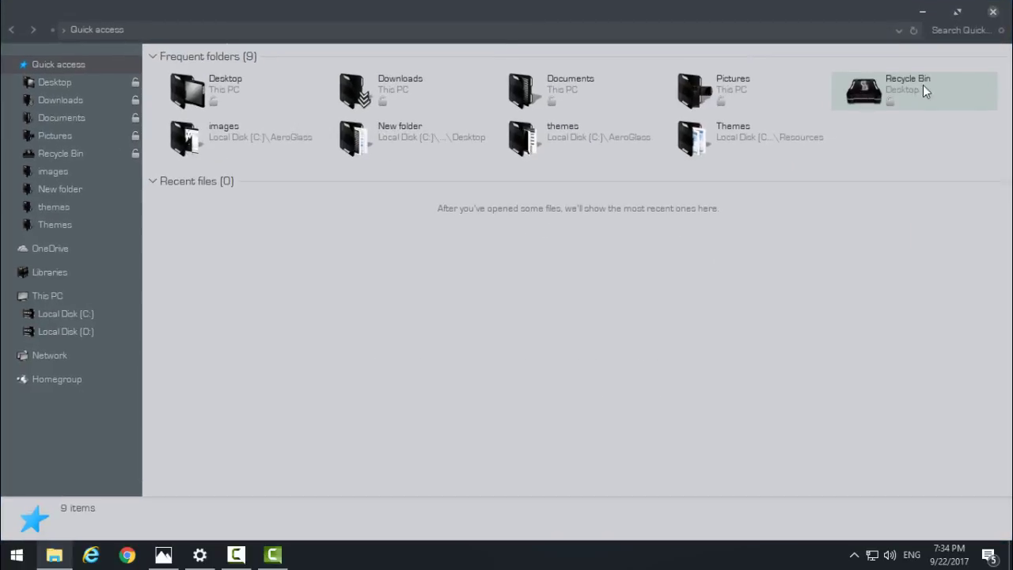
pyautogui.click(994, 12)
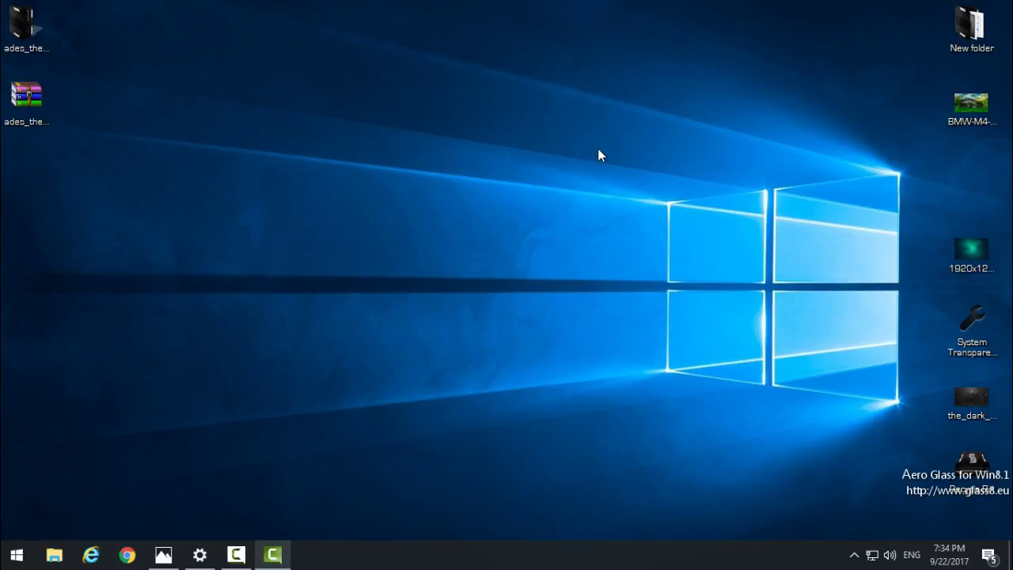
pyautogui.moveTo(102, 95); pyautogui.dragTo(772, 365)
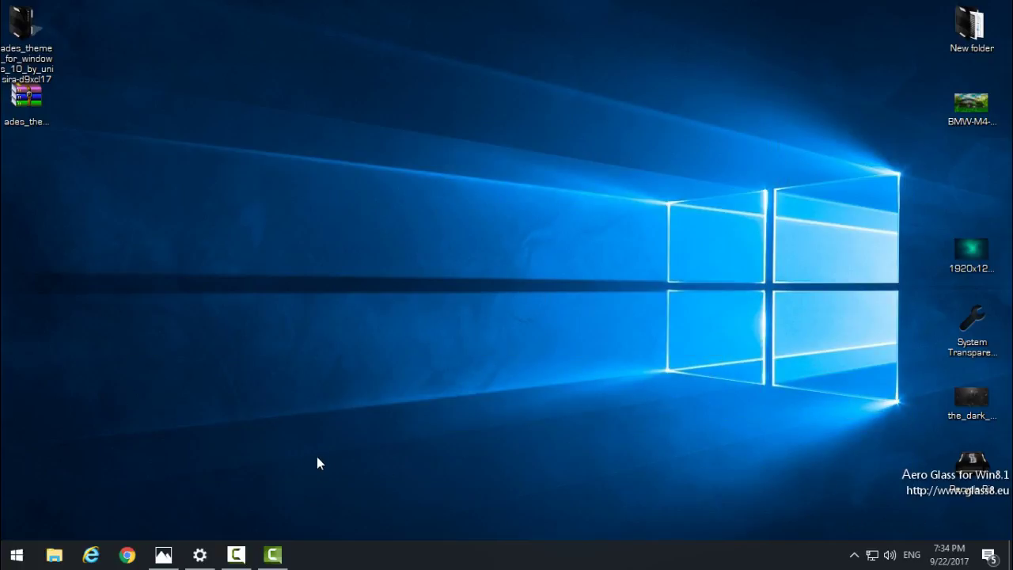
# Step: Set 1920x12001.jpg as the desktop background from Photos, then minimize Photos
pyautogui.click(171, 559)
pyautogui.rightClick(488, 200)
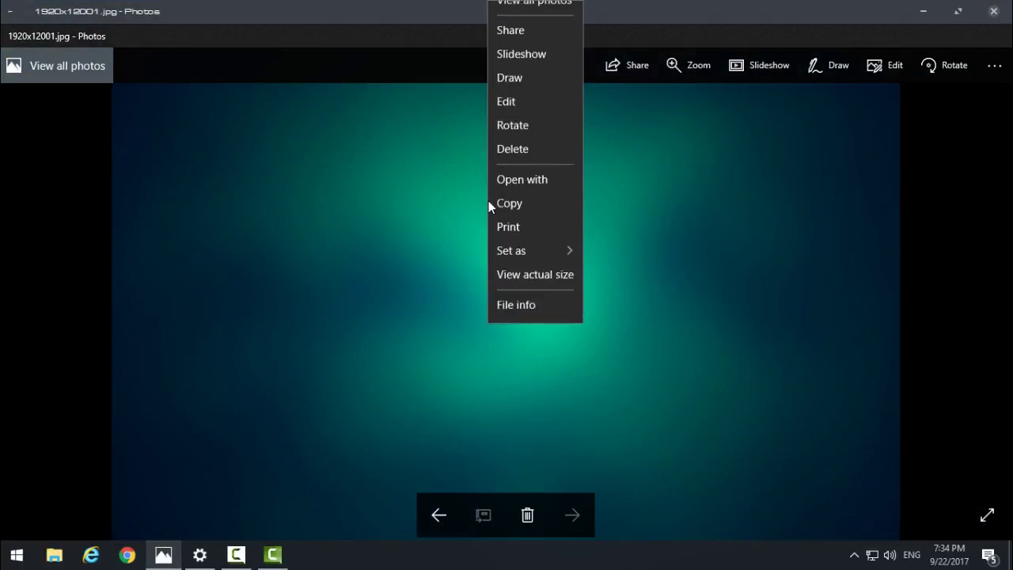
pyautogui.moveTo(557, 269)
pyautogui.click(648, 299)
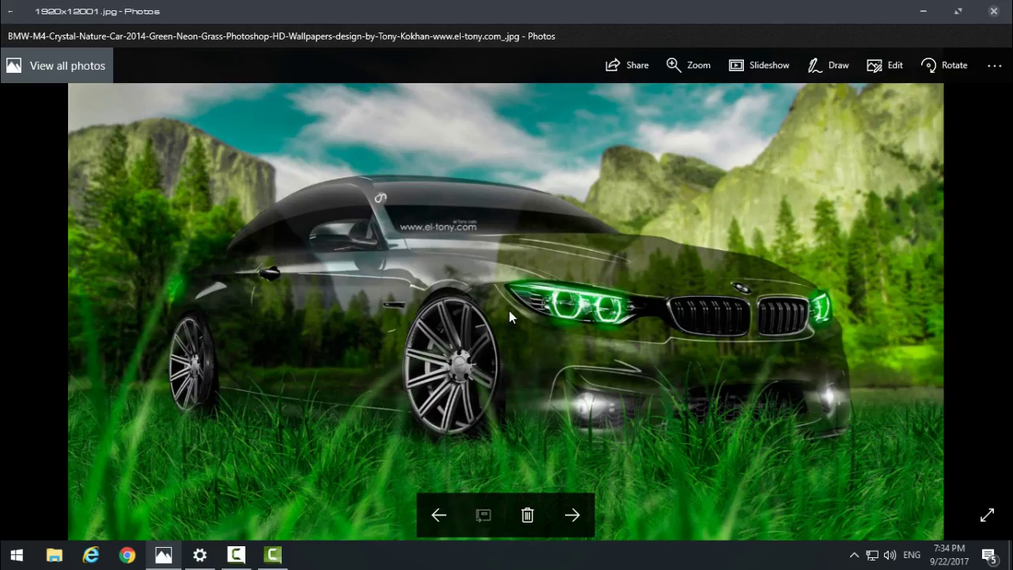
pyautogui.click(923, 11)
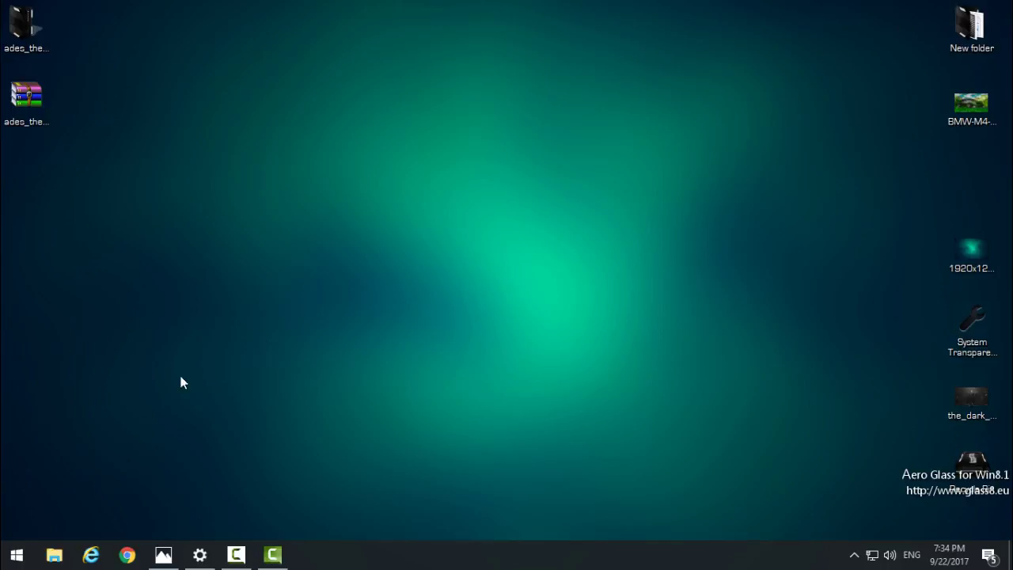
# Step: Choose the Plain10 Start menu style in StartIsBack Appearance and confirm with OK
pyautogui.click(16, 554)
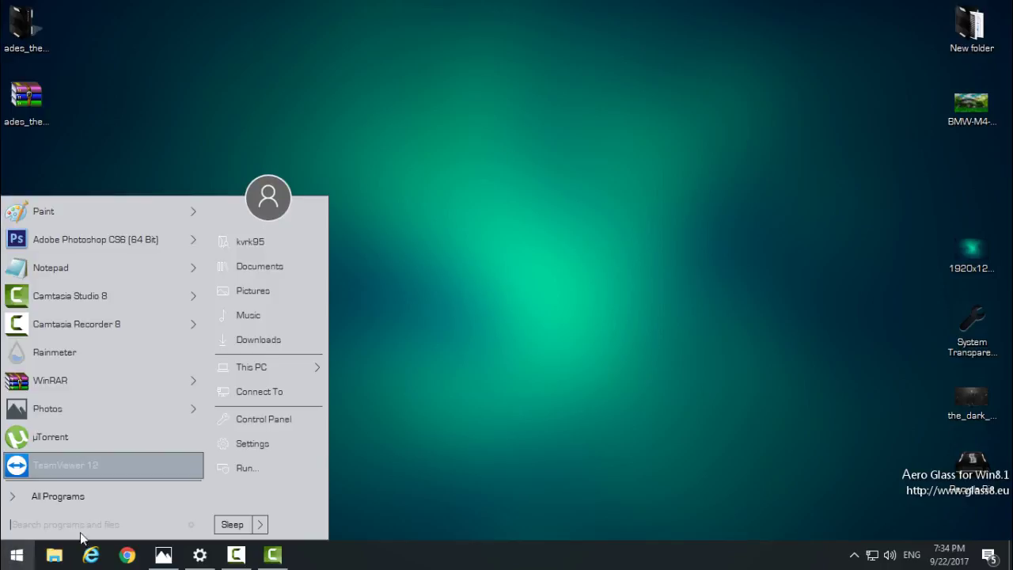
pyautogui.click(348, 223)
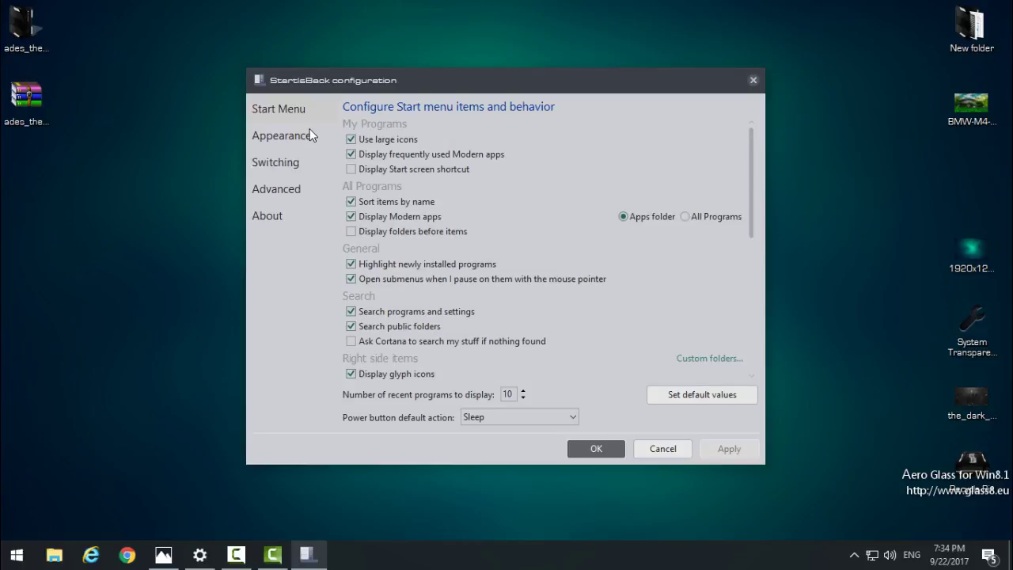
pyautogui.click(309, 136)
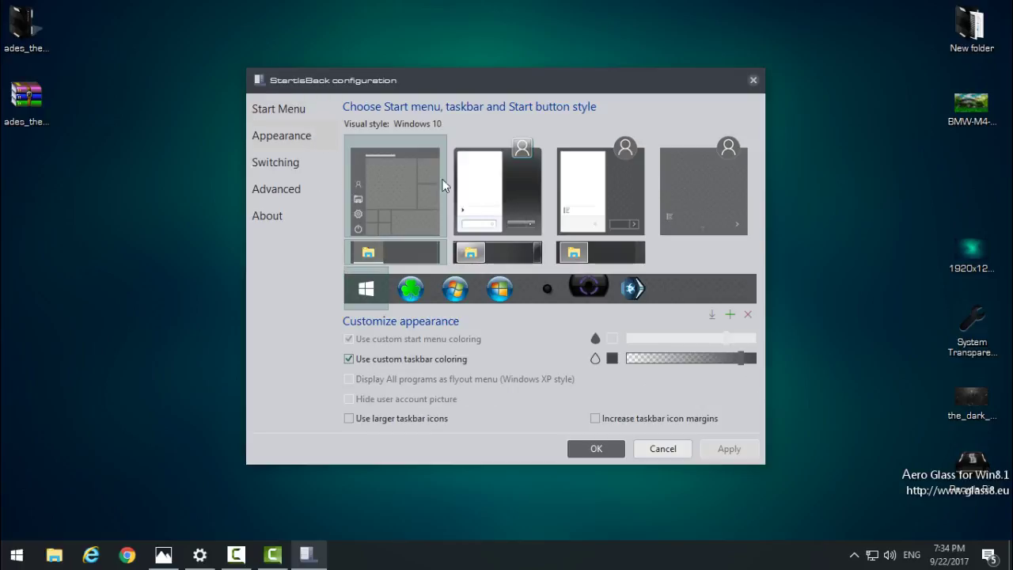
pyautogui.moveTo(594, 85); pyautogui.dragTo(618, 111)
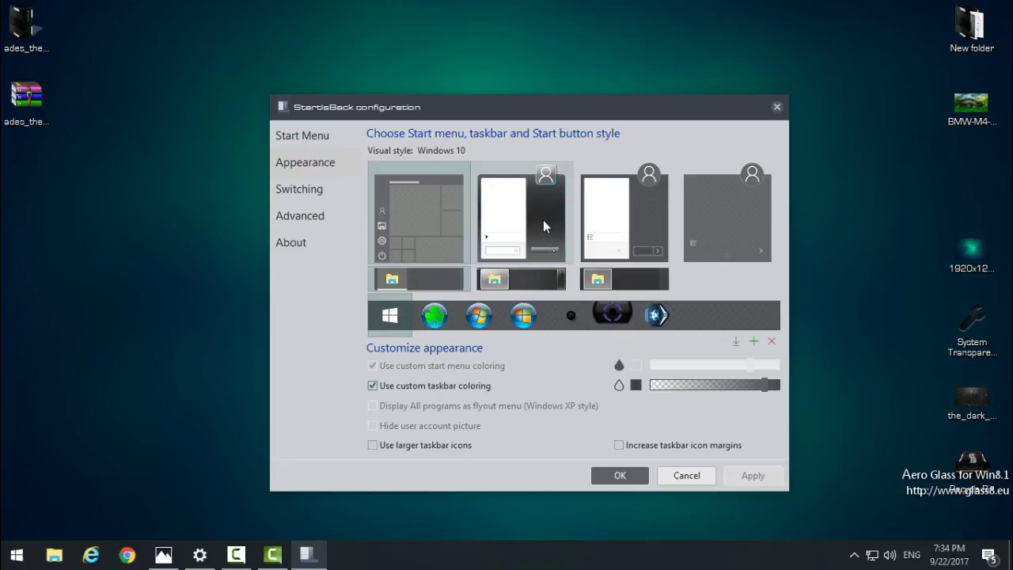
pyautogui.click(689, 222)
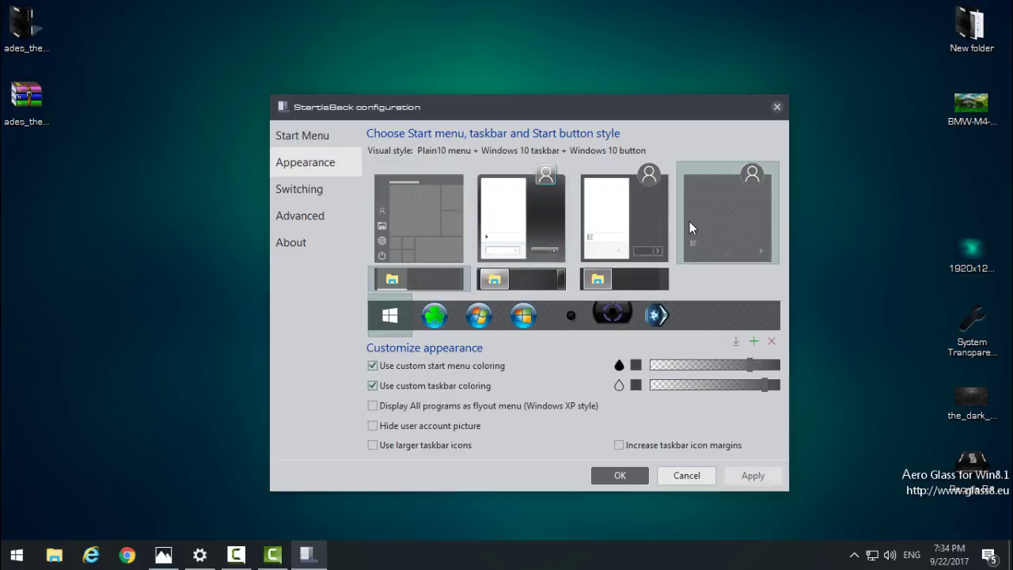
pyautogui.click(620, 475)
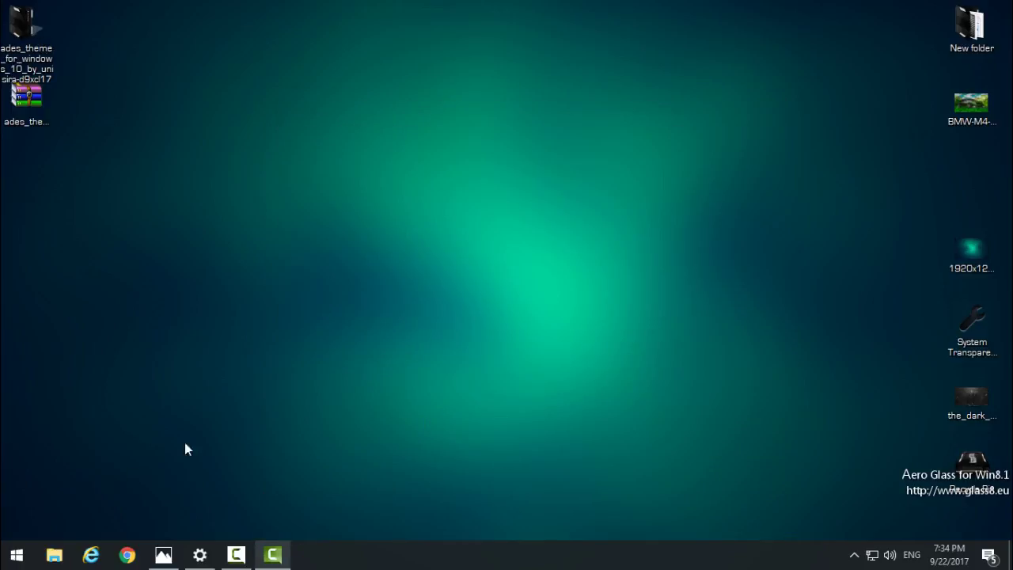
# Step: Preview the new Start menu, then open and close a File Explorer window
pyautogui.click(15, 555)
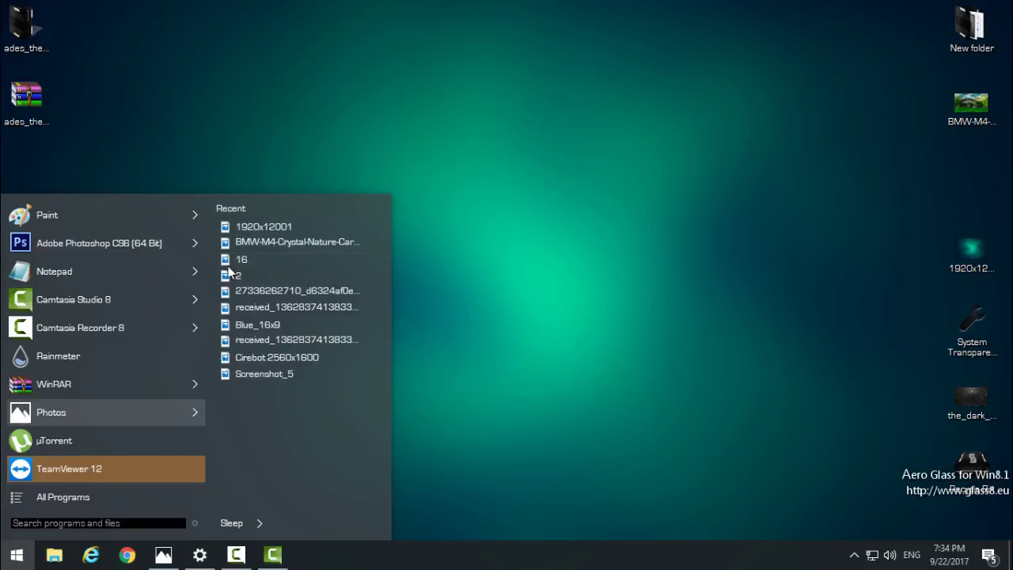
pyautogui.click(508, 320)
pyautogui.click(69, 554)
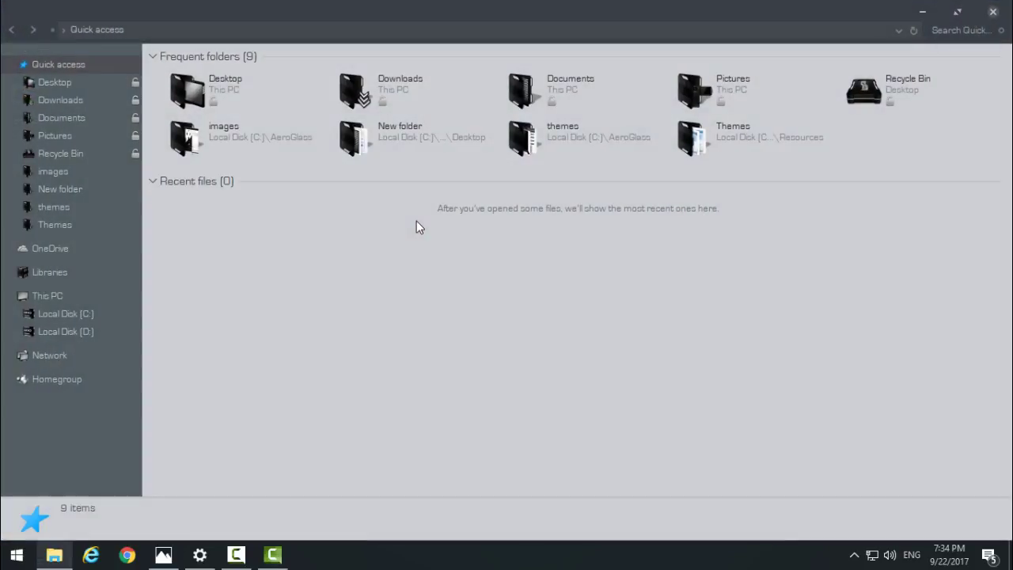
pyautogui.doubleClick(435, 18)
pyautogui.click(820, 53)
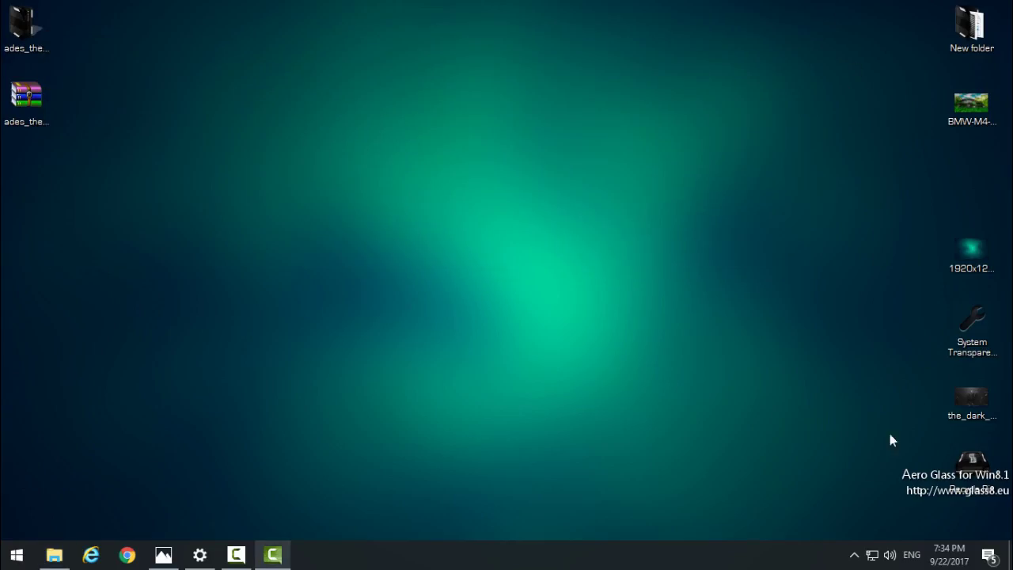
# Step: Launch System Transparency and tick Affect right click menus and Affect Task Bar
pyautogui.doubleClick(965, 354)
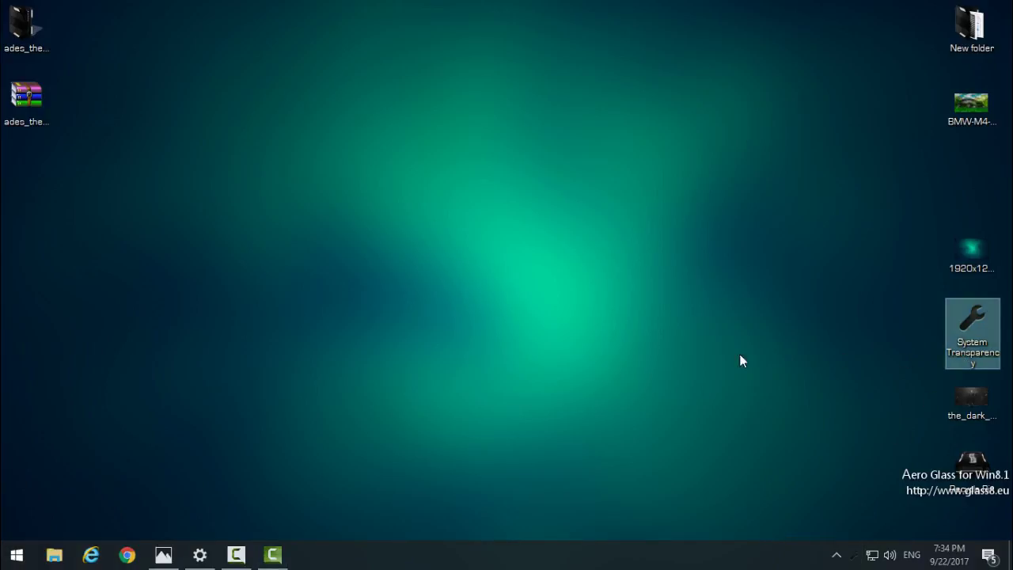
pyautogui.click(832, 478)
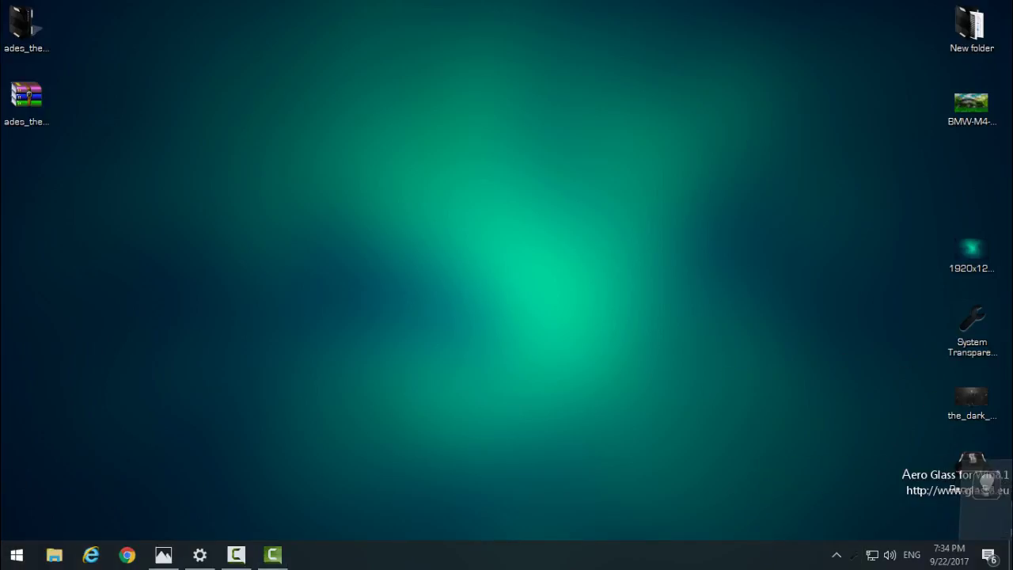
pyautogui.click(854, 555)
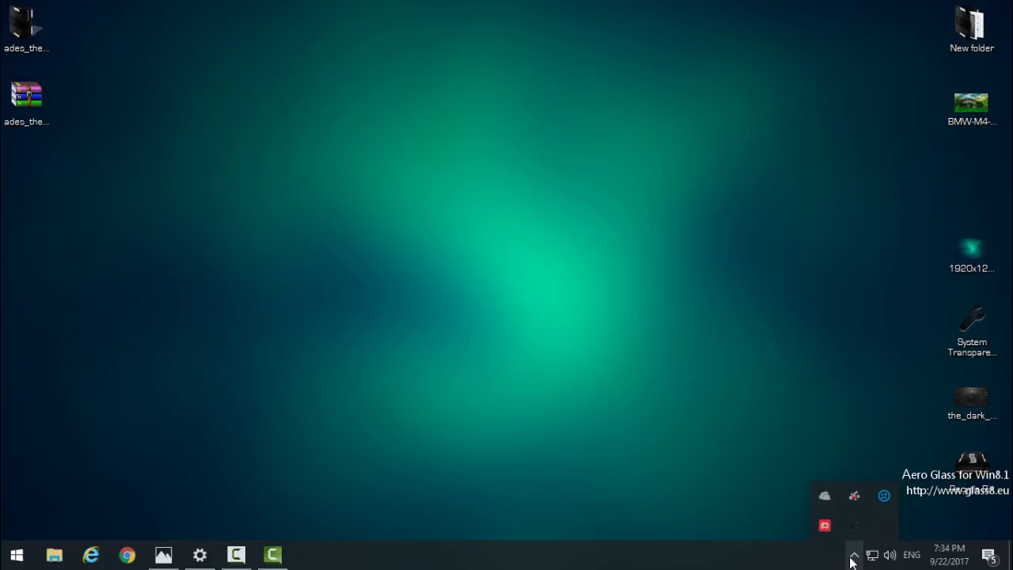
pyautogui.rightClick(853, 534)
pyautogui.click(864, 484)
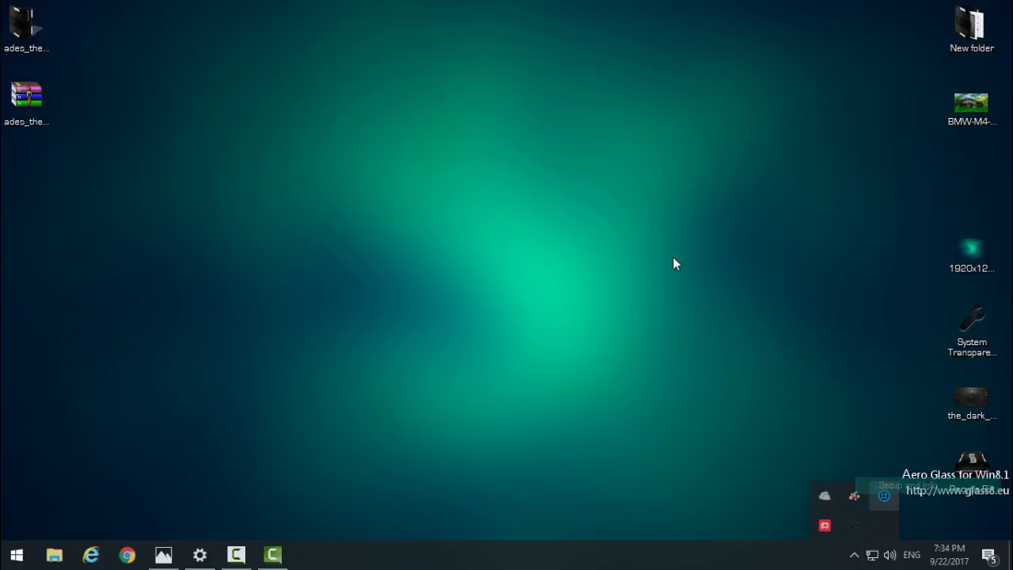
pyautogui.click(426, 237)
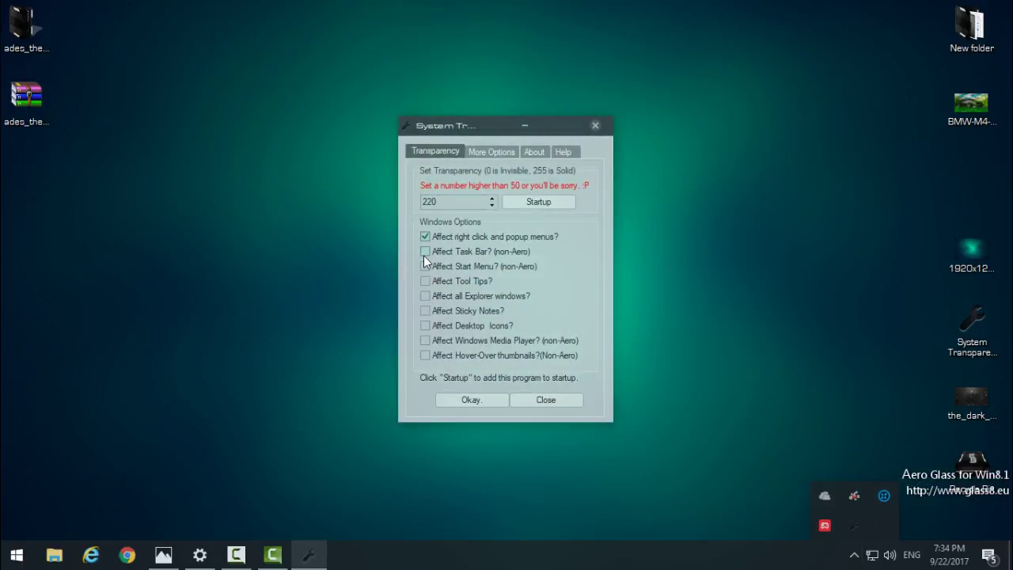
pyautogui.click(425, 252)
# Step: Apply the transparency settings with Okay, then open a new Explorer window to preview it
pyautogui.click(487, 400)
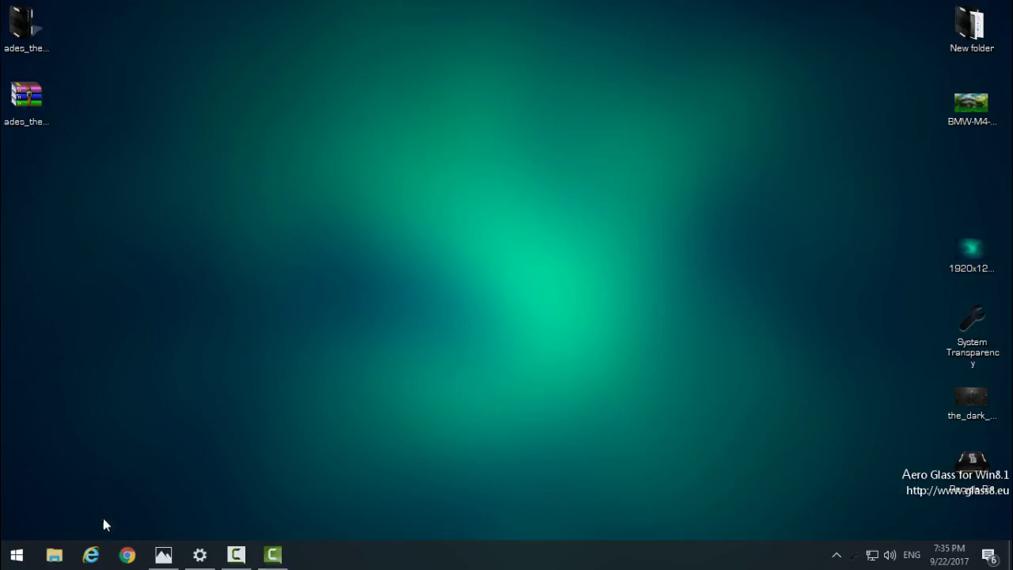
pyautogui.press('super+e')
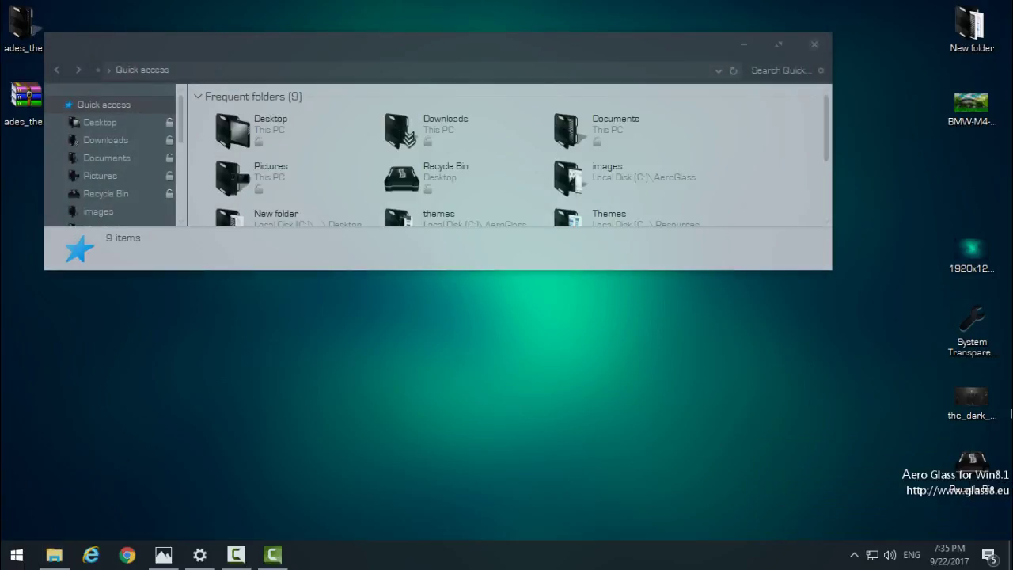
pyautogui.click(775, 44)
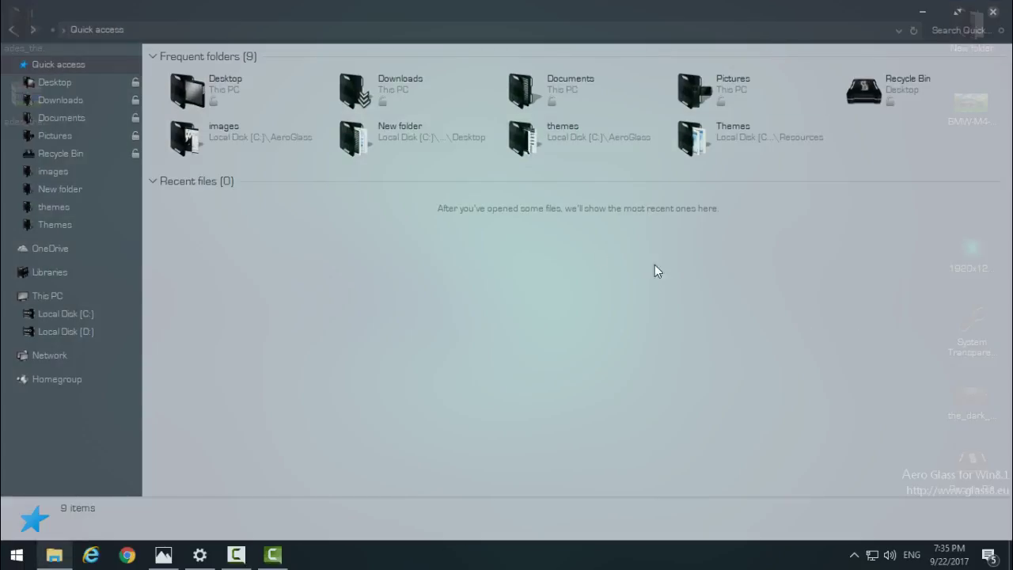
pyautogui.moveTo(546, 12); pyautogui.dragTo(454, 85)
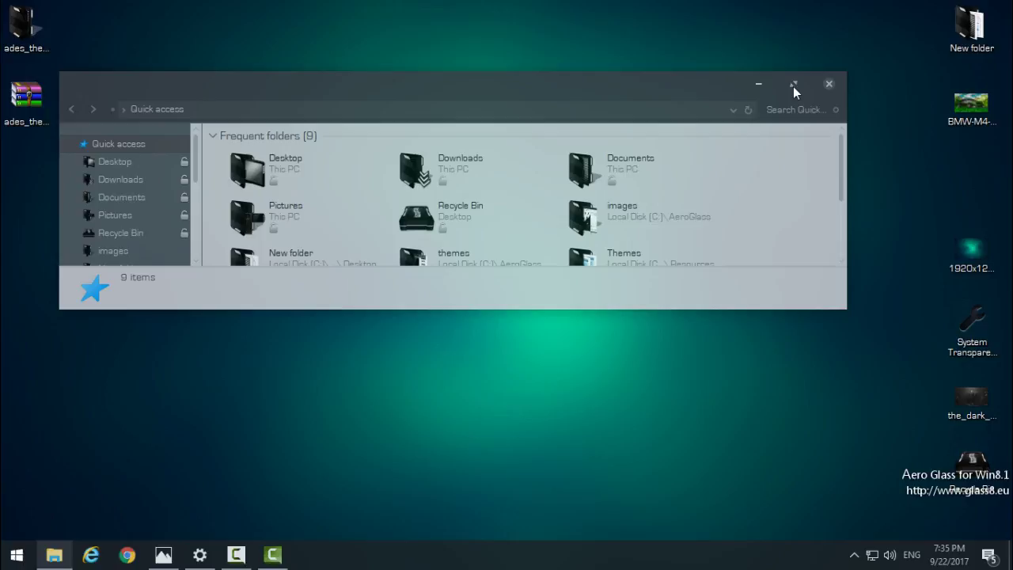
pyautogui.moveTo(691, 88); pyautogui.dragTo(669, 195)
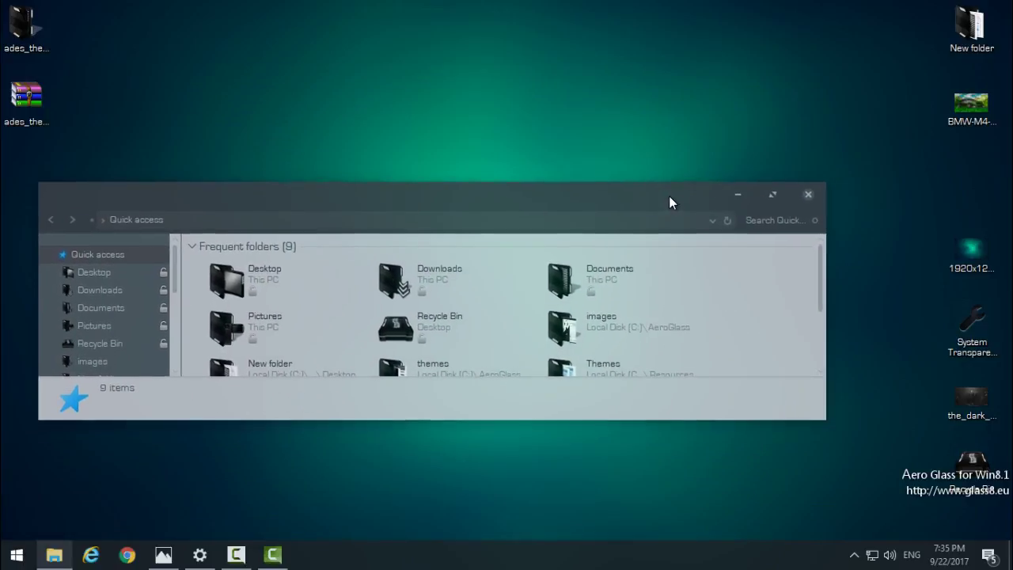
# Step: Maximize, restore and reposition the Explorer window, then close it
pyautogui.click(773, 195)
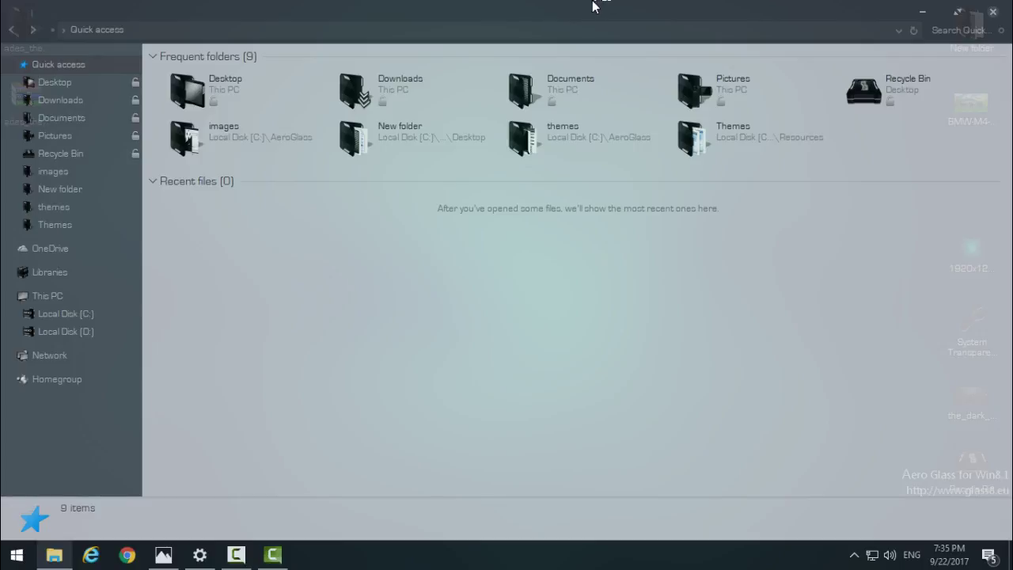
pyautogui.moveTo(595, 6); pyautogui.dragTo(511, 111)
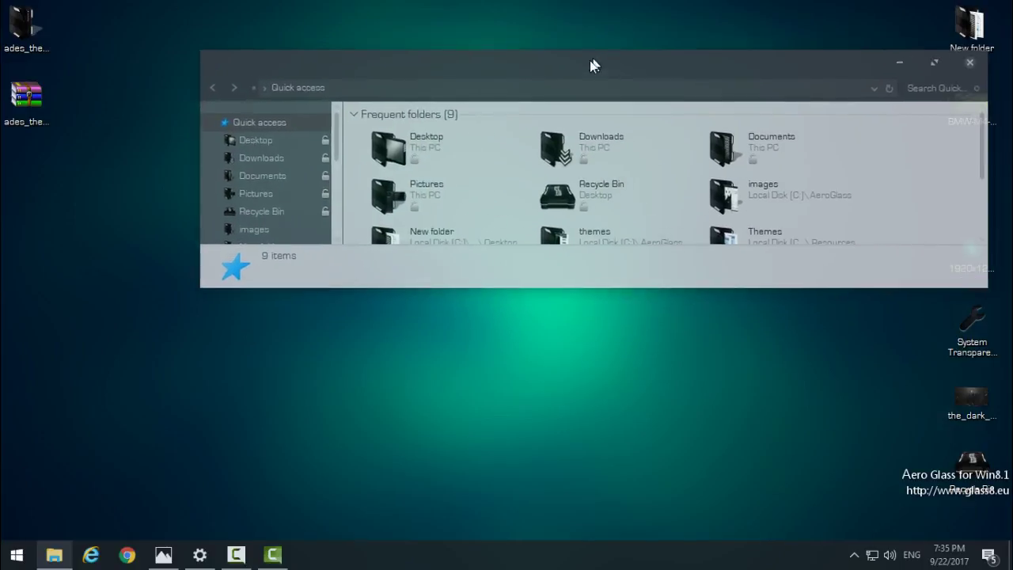
pyautogui.moveTo(593, 65); pyautogui.dragTo(443, 191)
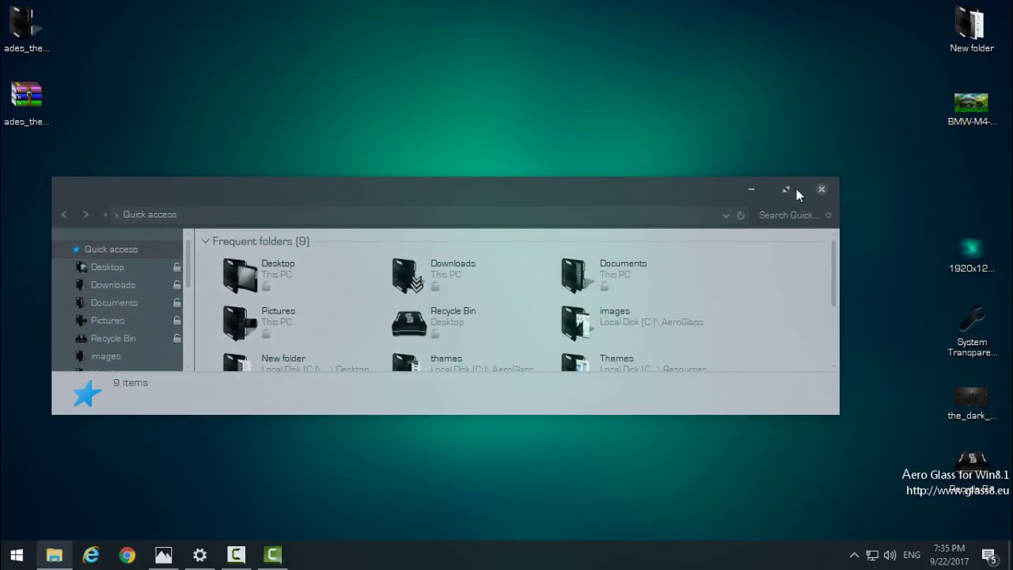
pyautogui.click(820, 190)
# Step: Set the green BMW M4 Crystal Nature Car picture as the wallpaper from Photos, then minimize Photos
pyautogui.click(192, 557)
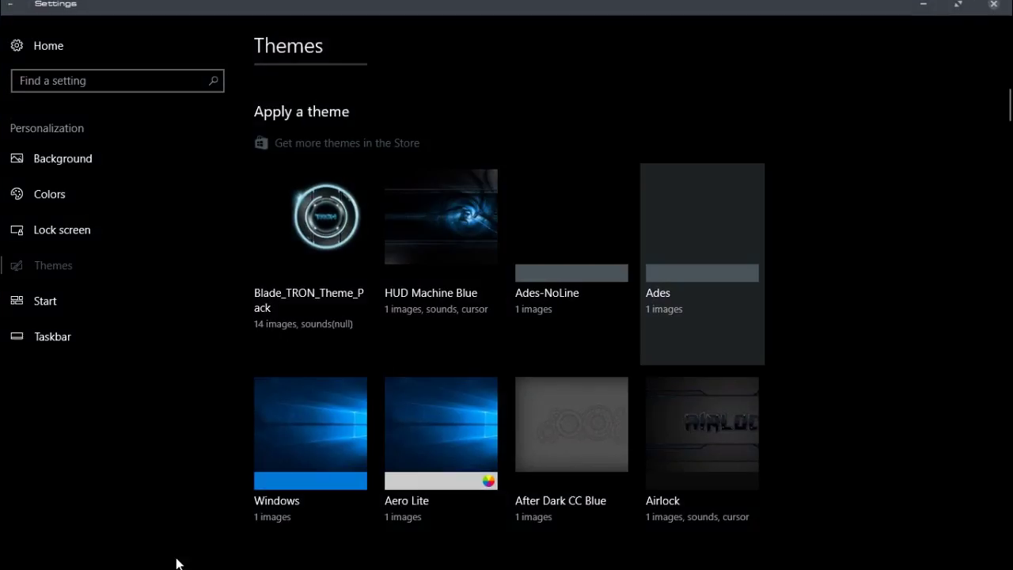
pyautogui.click(924, 4)
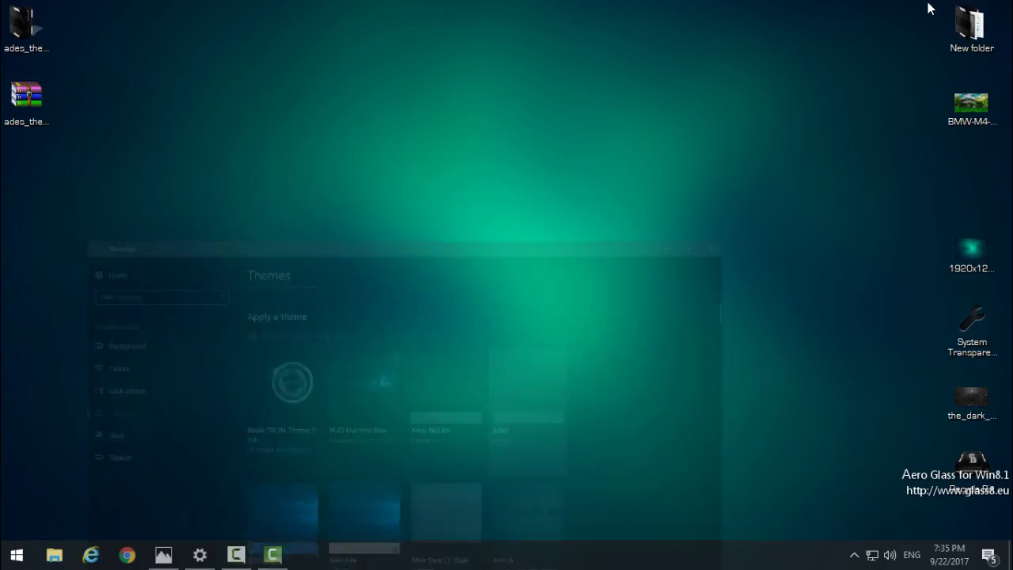
pyautogui.click(163, 554)
pyautogui.rightClick(584, 281)
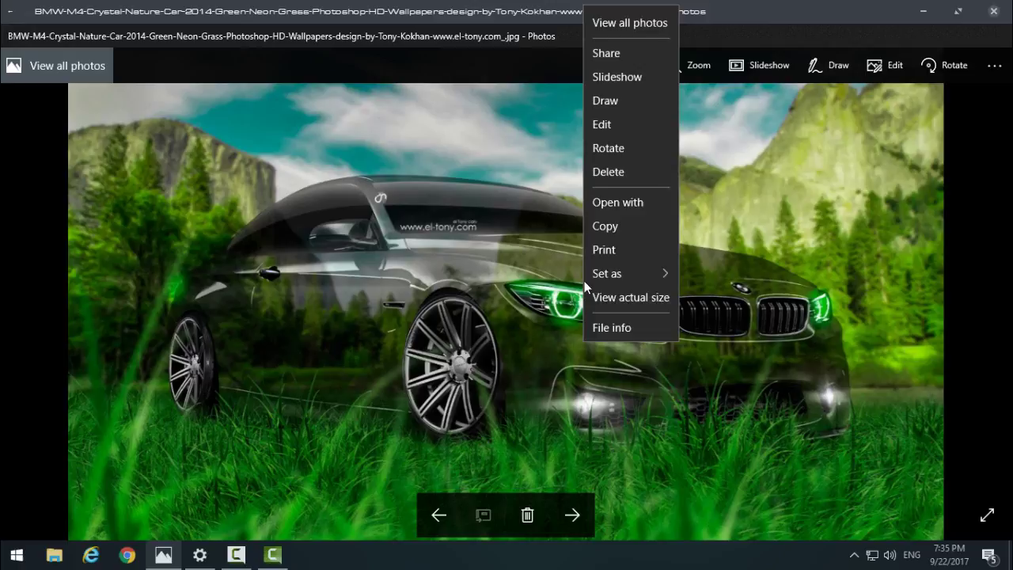
pyautogui.click(684, 274)
pyautogui.rightClick(626, 277)
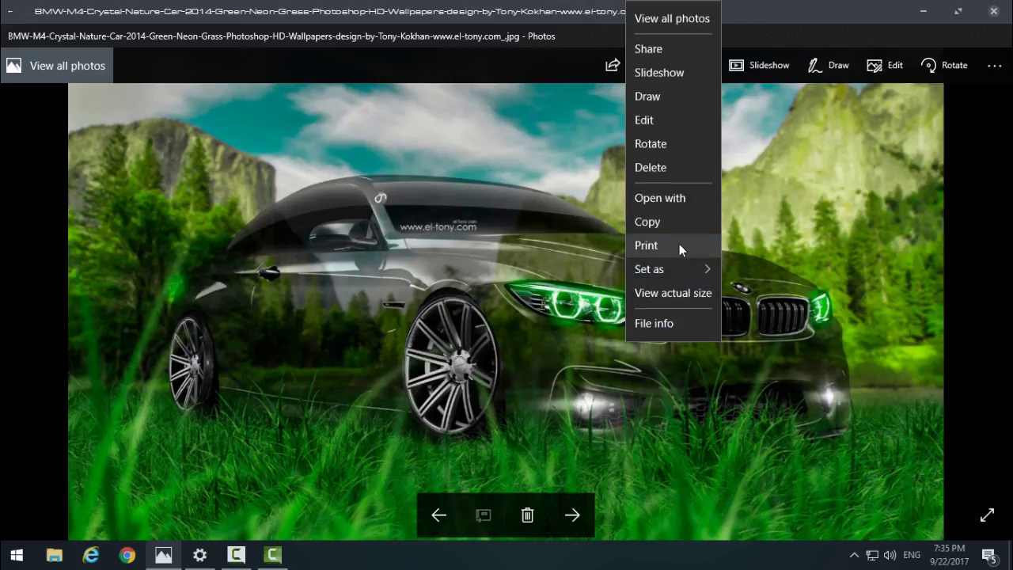
pyautogui.moveTo(684, 277)
pyautogui.click(794, 295)
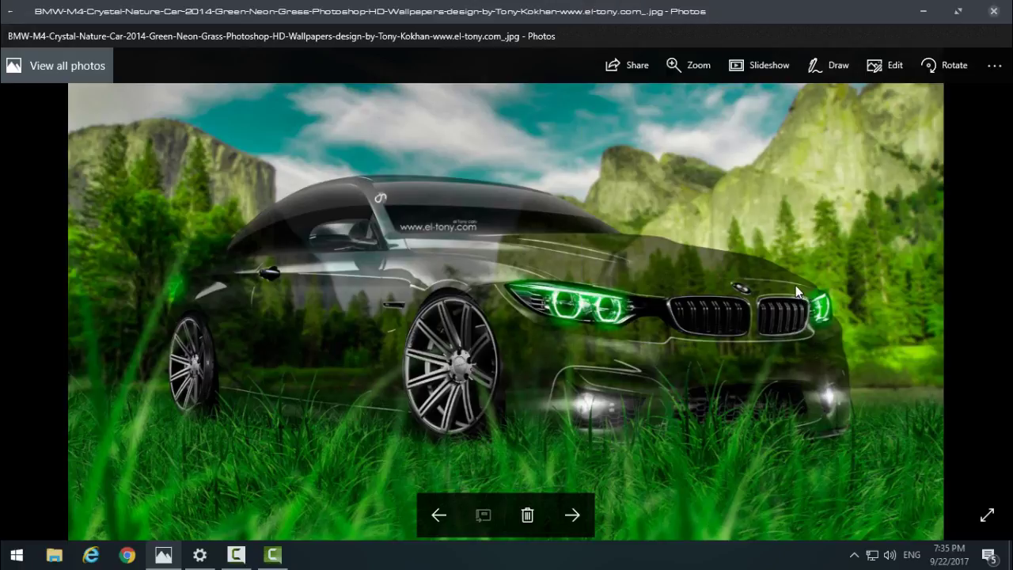
pyautogui.click(923, 11)
# Step: Refresh the desktop, open a Quick access window, maximize it and restore it lower down
pyautogui.rightClick(141, 252)
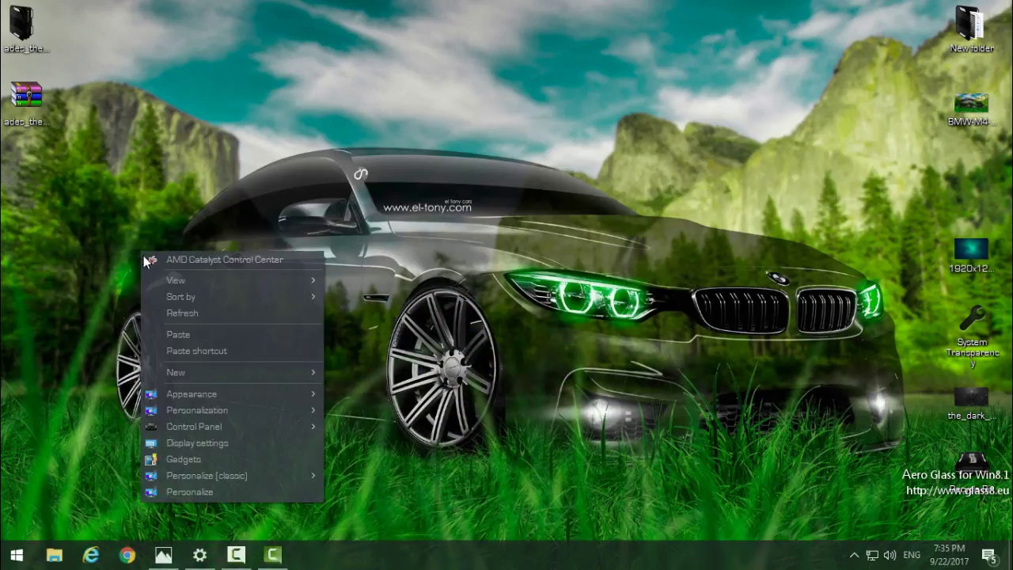
pyautogui.click(163, 308)
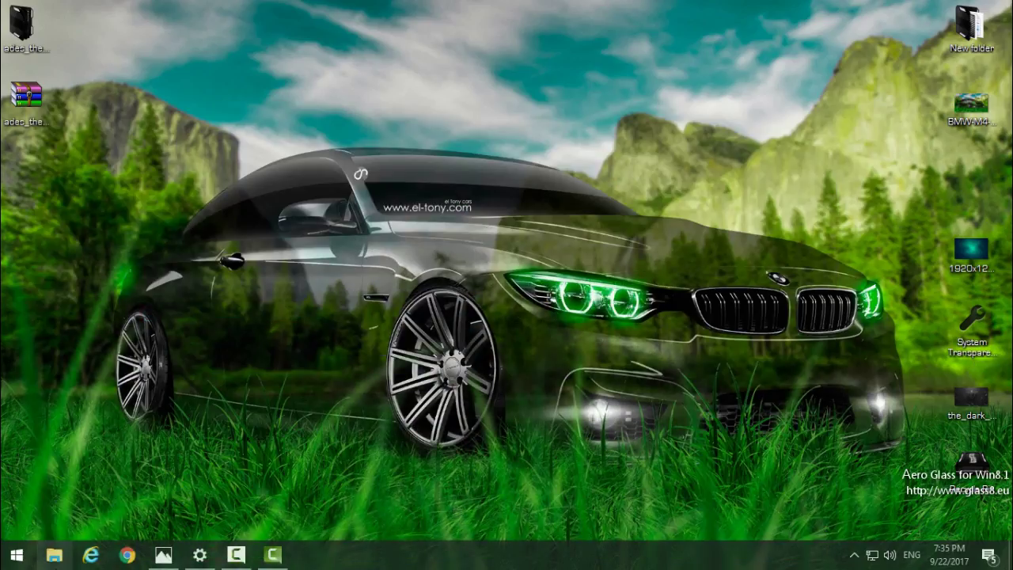
pyautogui.click(54, 554)
pyautogui.moveTo(637, 201); pyautogui.dragTo(684, 102)
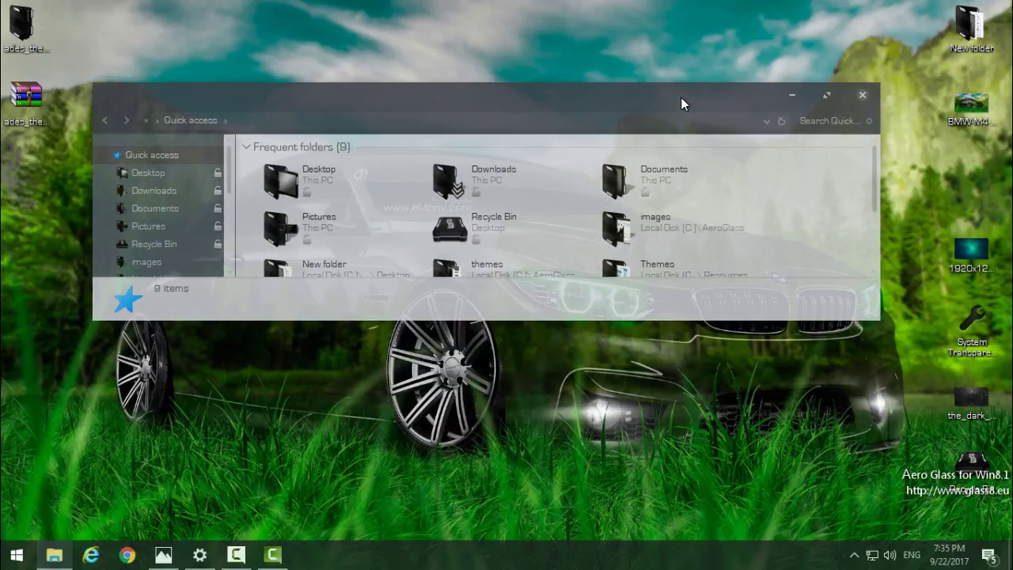
pyautogui.click(826, 96)
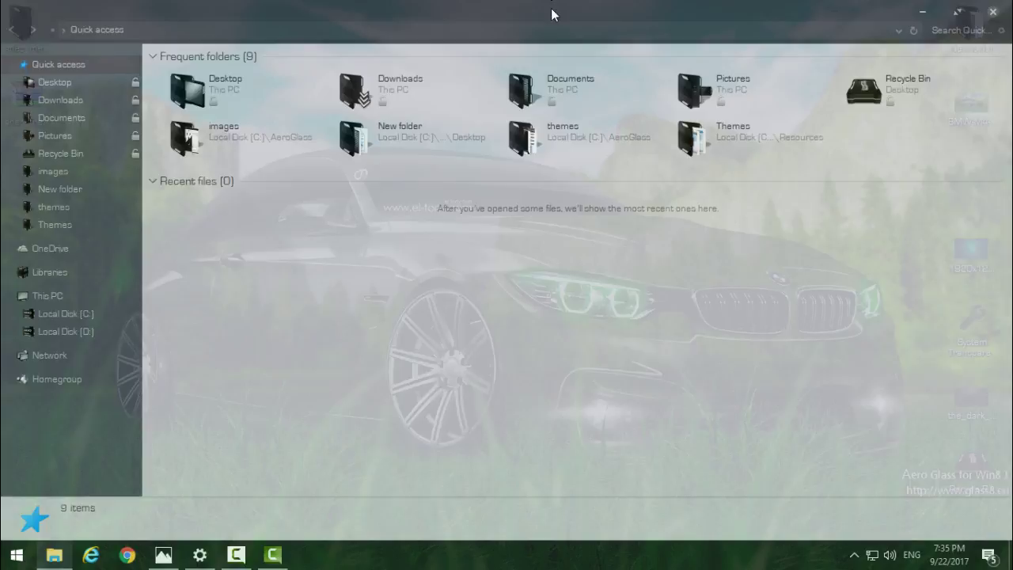
pyautogui.moveTo(551, 8); pyautogui.dragTo(506, 154)
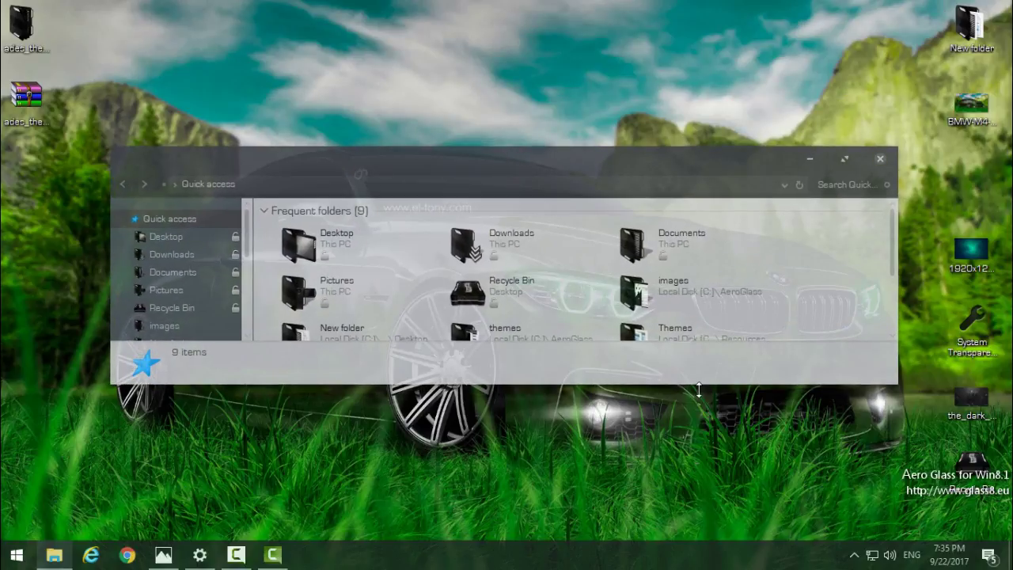
# Step: Make the Explorer window taller to show Recent files, move it up-left, and close it
pyautogui.moveTo(700, 385); pyautogui.dragTo(694, 519)
pyautogui.moveTo(665, 154); pyautogui.dragTo(648, 50)
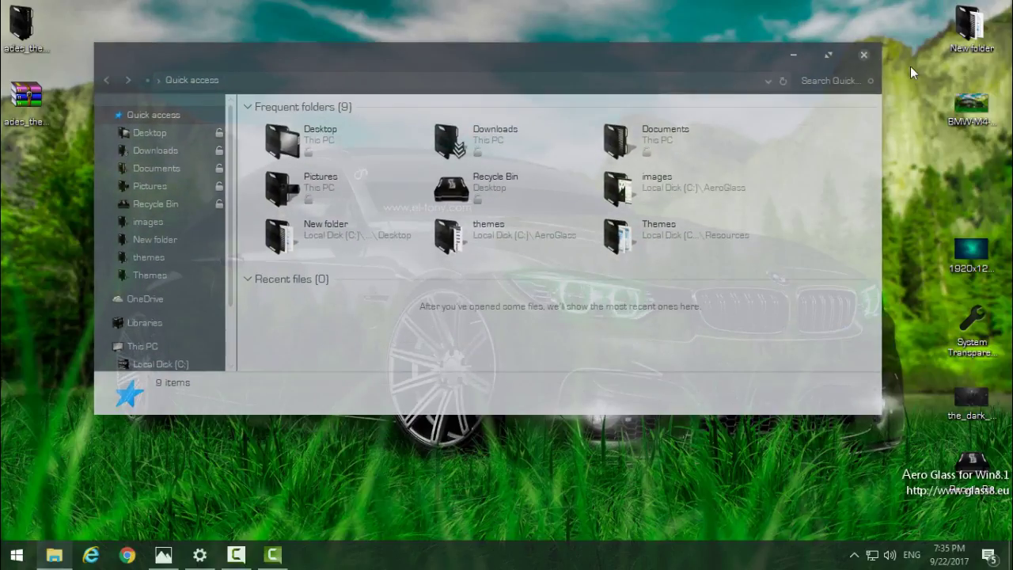
pyautogui.click(863, 55)
pyautogui.click(854, 555)
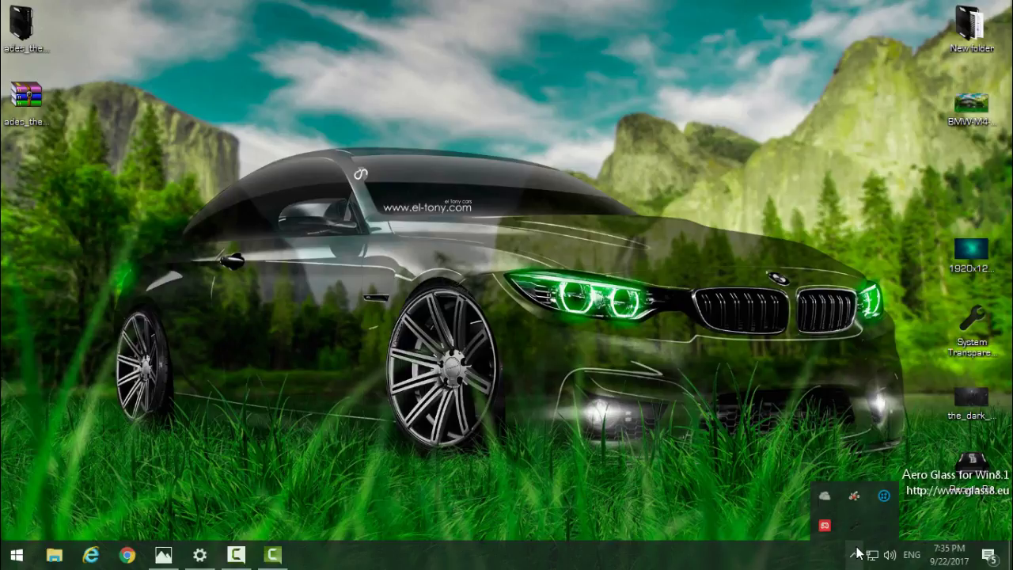
pyautogui.click(375, 424)
pyautogui.rightClick(337, 433)
# Step: Apply the Ades-NoLine theme from the Themes page in Personalization settings
pyautogui.click(197, 556)
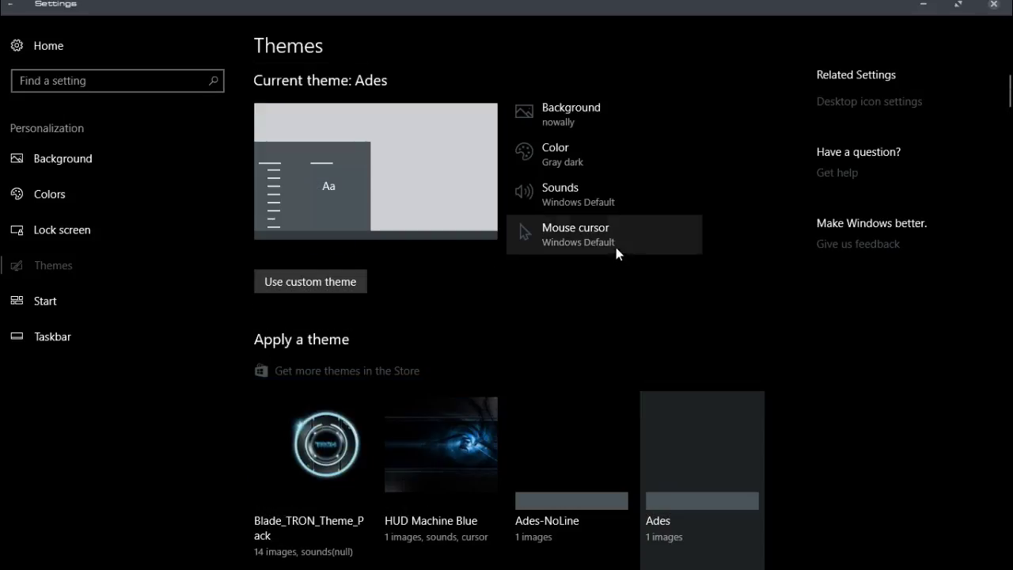
pyautogui.scroll(-3, 765, 371)
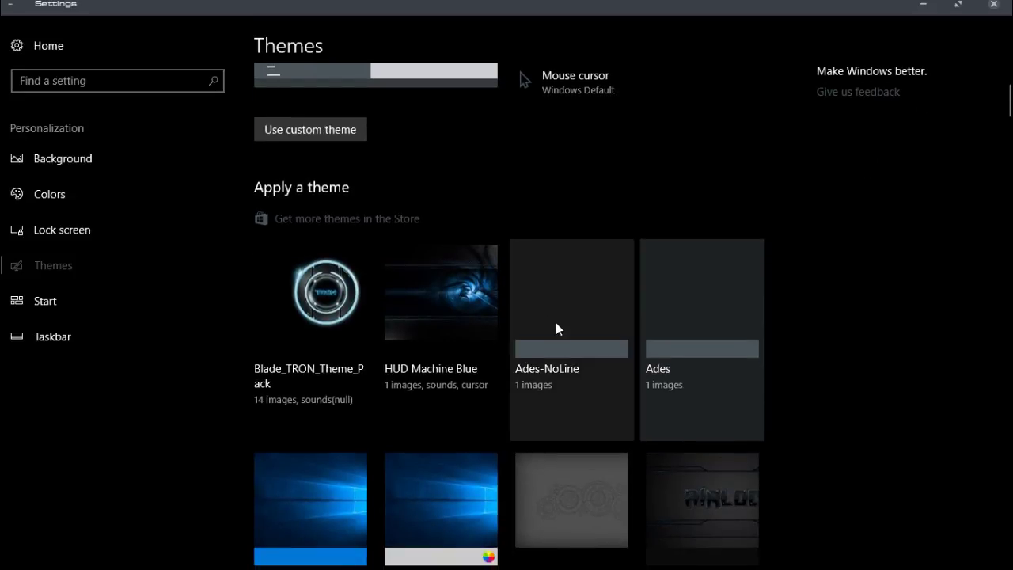
pyautogui.click(570, 328)
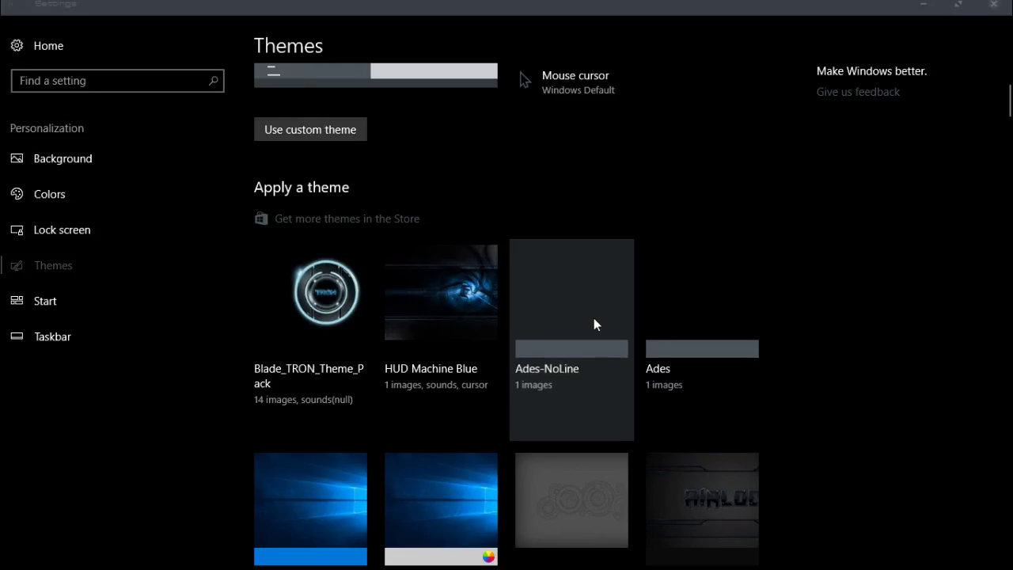
pyautogui.click(993, 6)
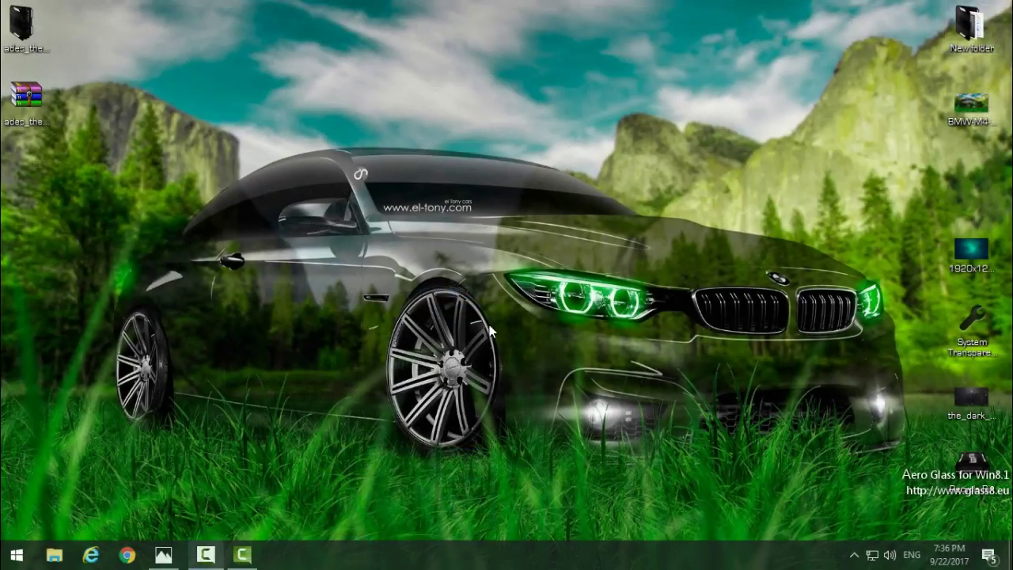
pyautogui.rightClick(259, 155)
pyautogui.click(281, 212)
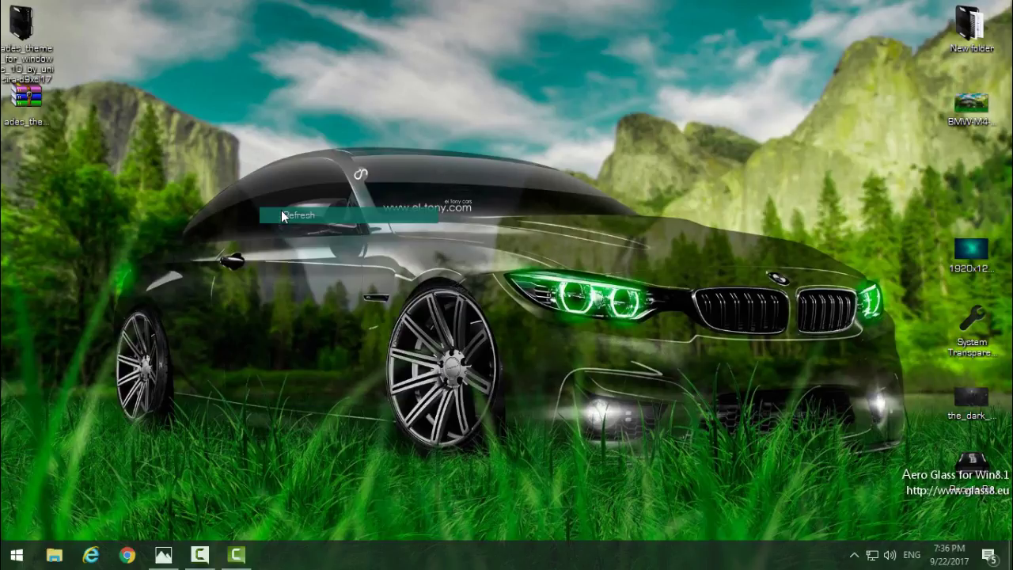
pyautogui.click(54, 555)
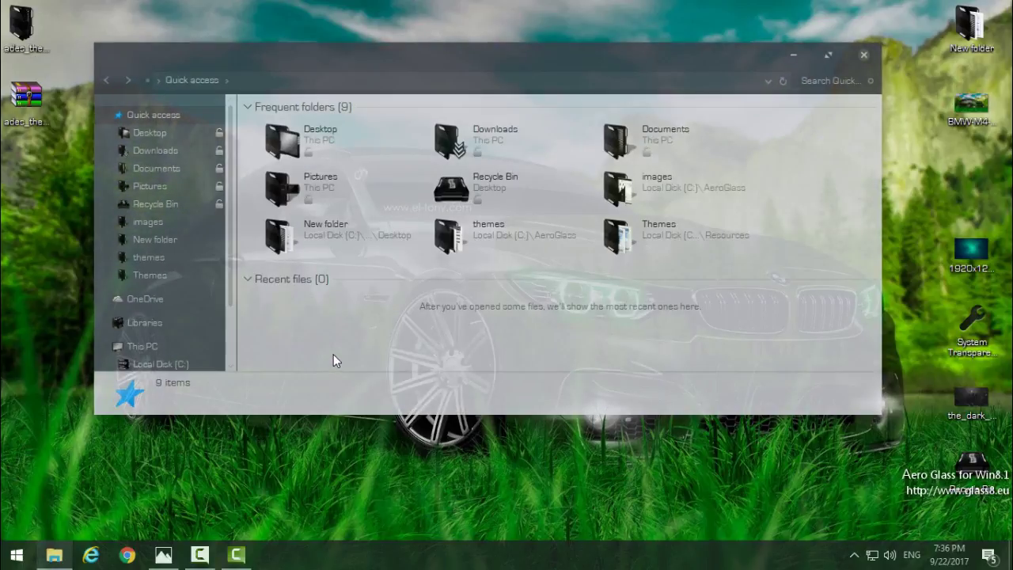
pyautogui.moveTo(419, 61); pyautogui.dragTo(434, 130)
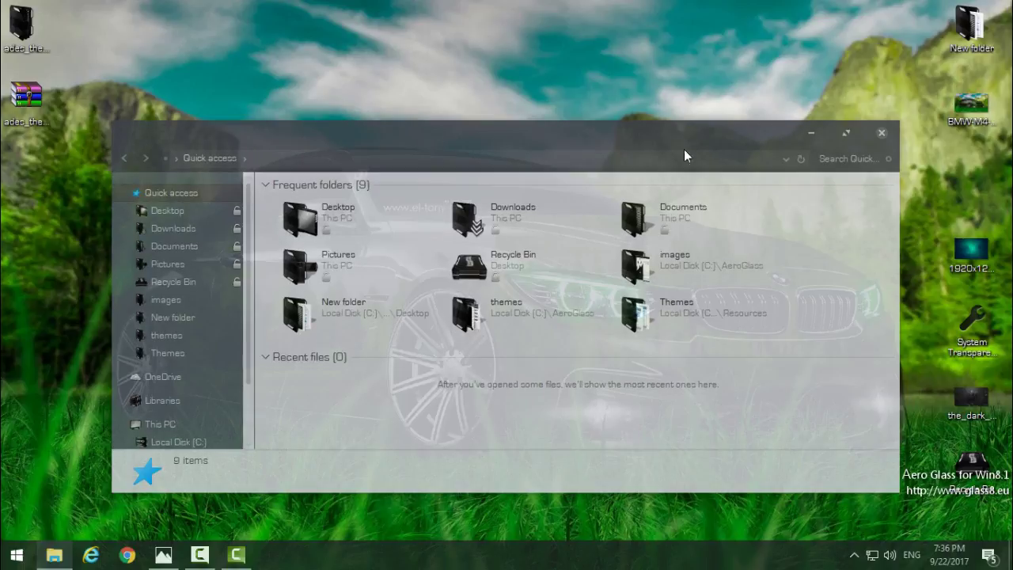
pyautogui.click(843, 134)
pyautogui.moveTo(626, 8); pyautogui.dragTo(494, 95)
pyautogui.click(869, 99)
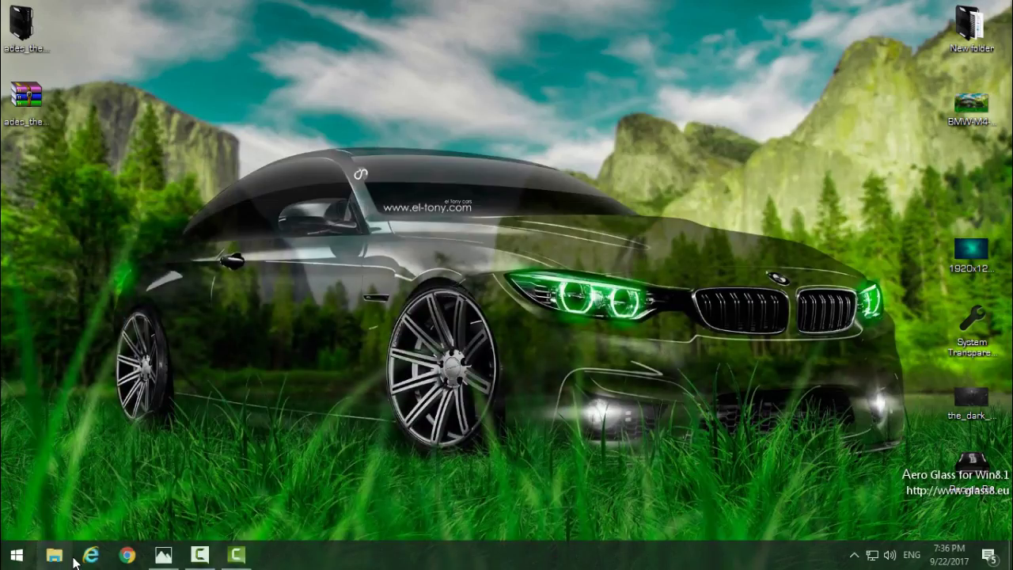
pyautogui.click(54, 555)
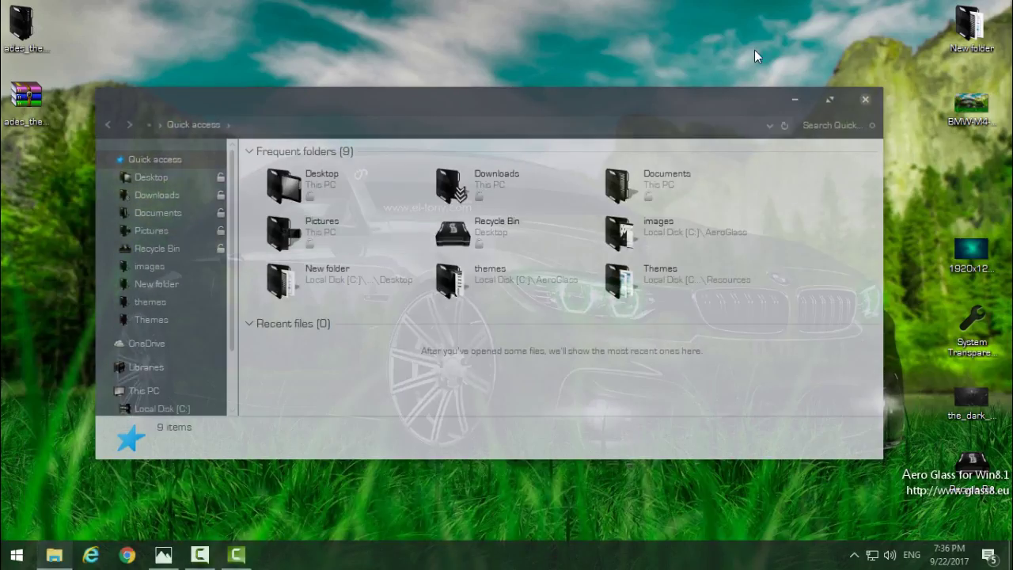
pyautogui.moveTo(741, 97); pyautogui.dragTo(594, 154)
pyautogui.click(835, 39)
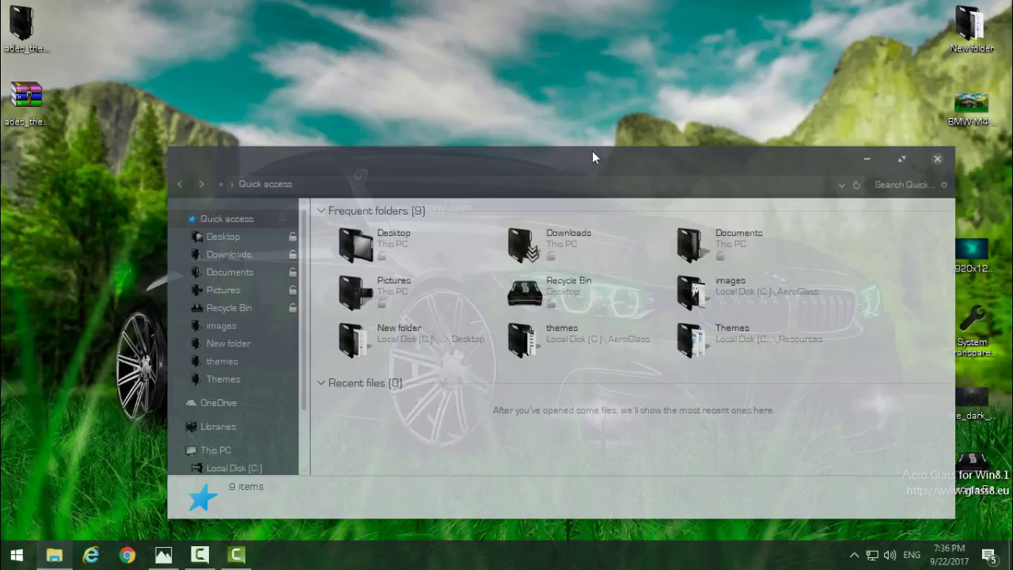
pyautogui.click(937, 160)
pyautogui.rightClick(459, 212)
pyautogui.click(494, 264)
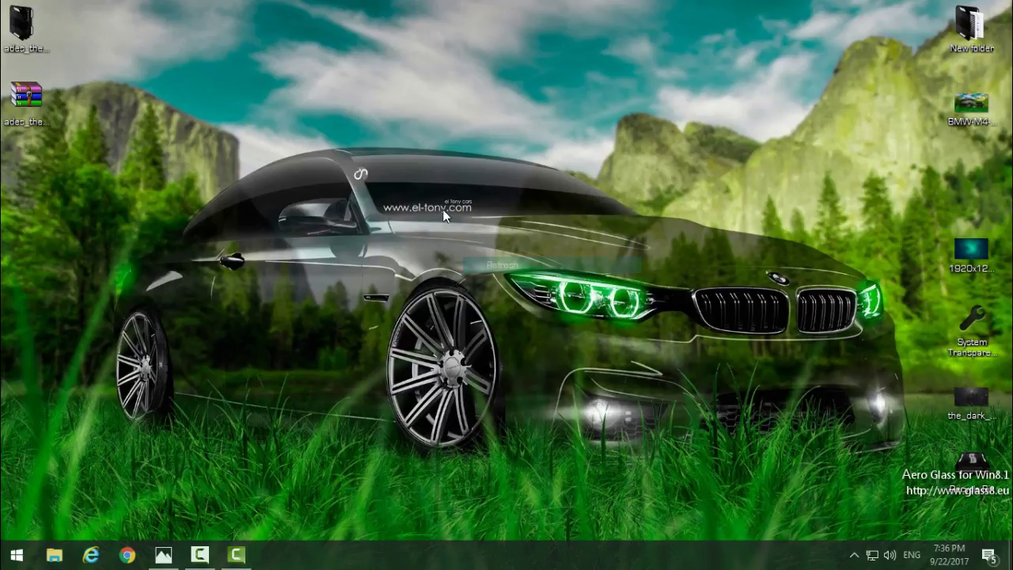